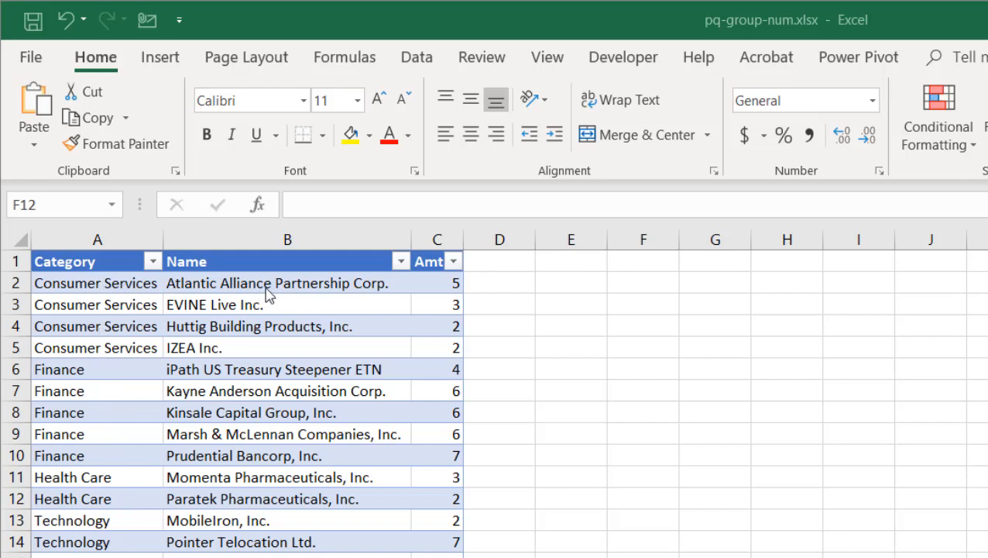
- Number the Consumer Services rows 1 to 4 in D2:D5 with a filled series starting at 1
click(492, 283)
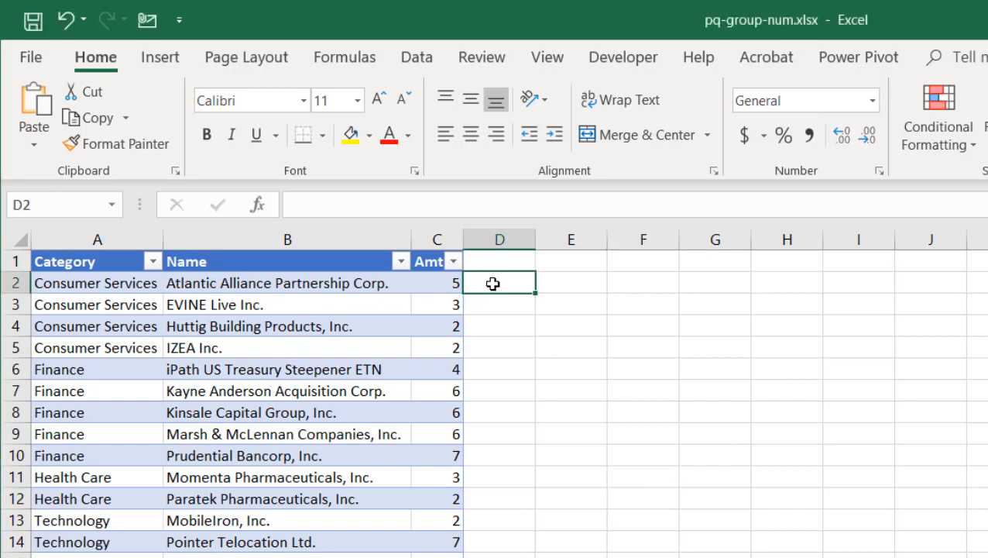
text(1)
key(Return)
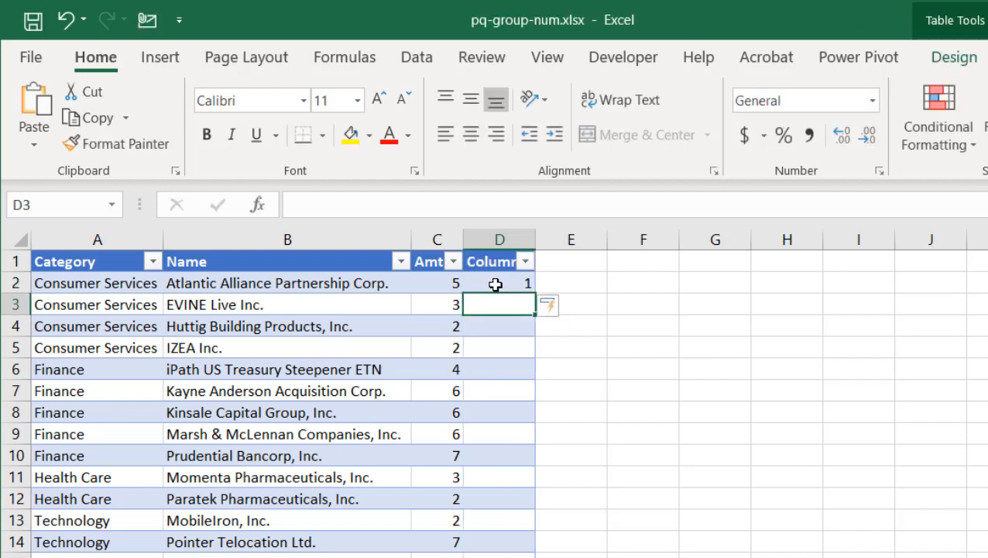
click(516, 284)
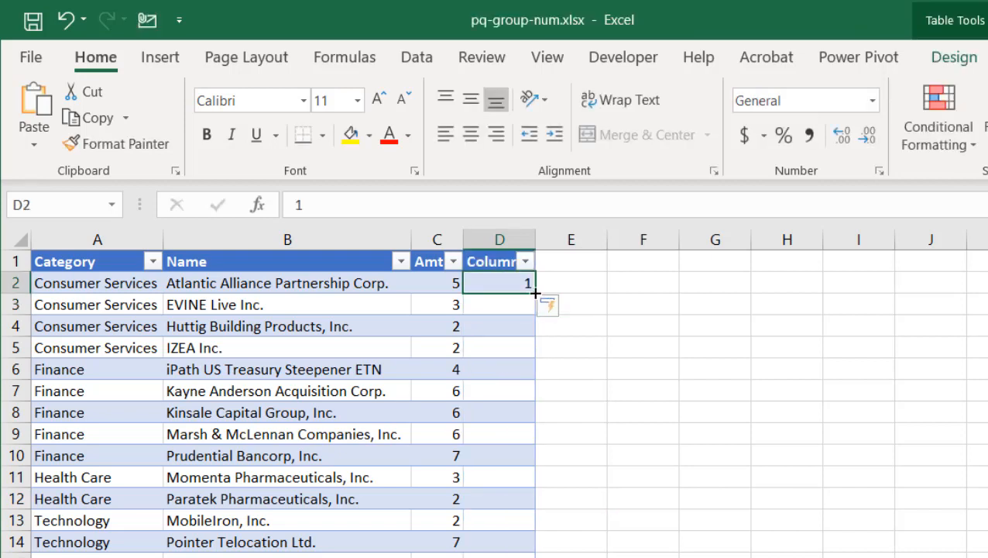
drag(535, 294, 515, 350)
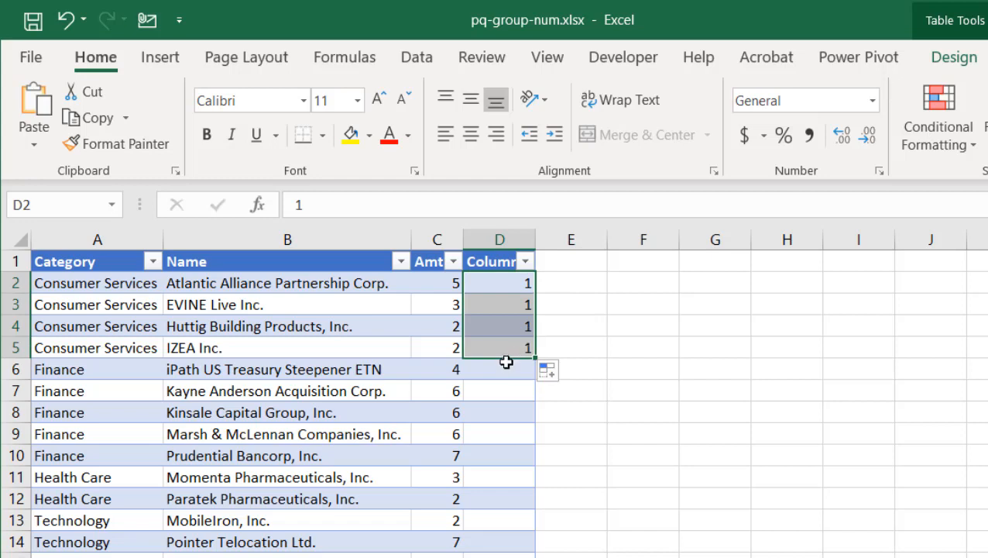
click(548, 370)
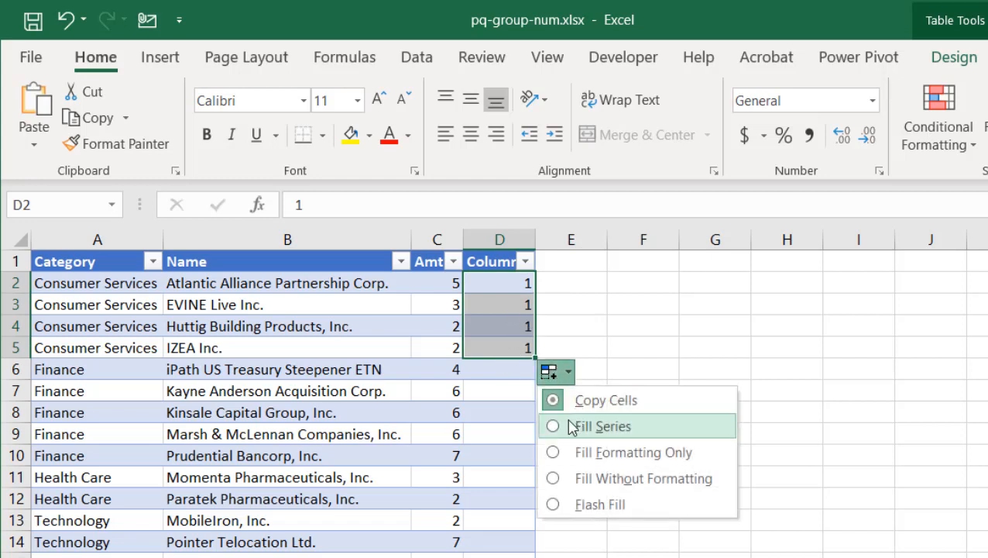
click(573, 426)
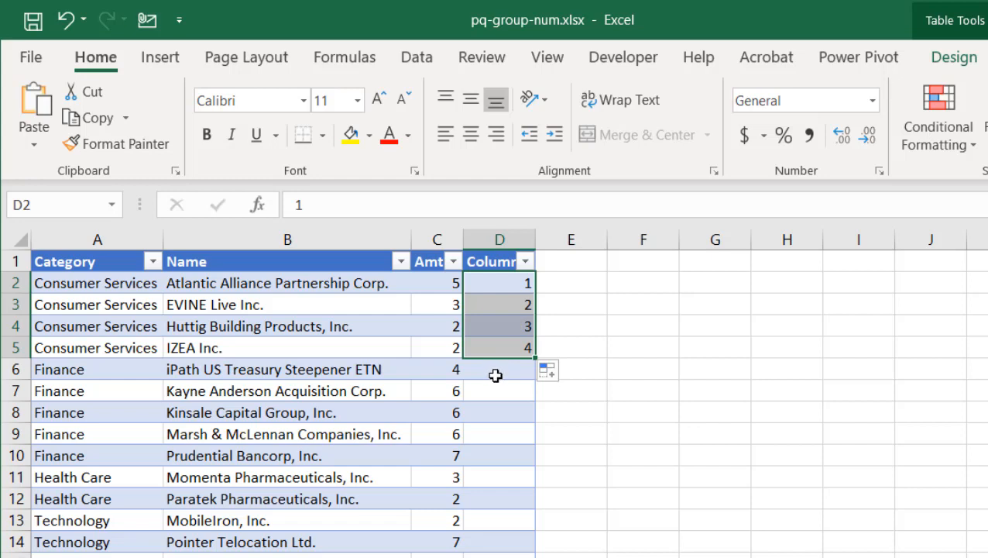
- Number the Finance rows 1 to 5 in D6:D10 with a filled series starting at 1
click(495, 373)
text(1)
key(Return)
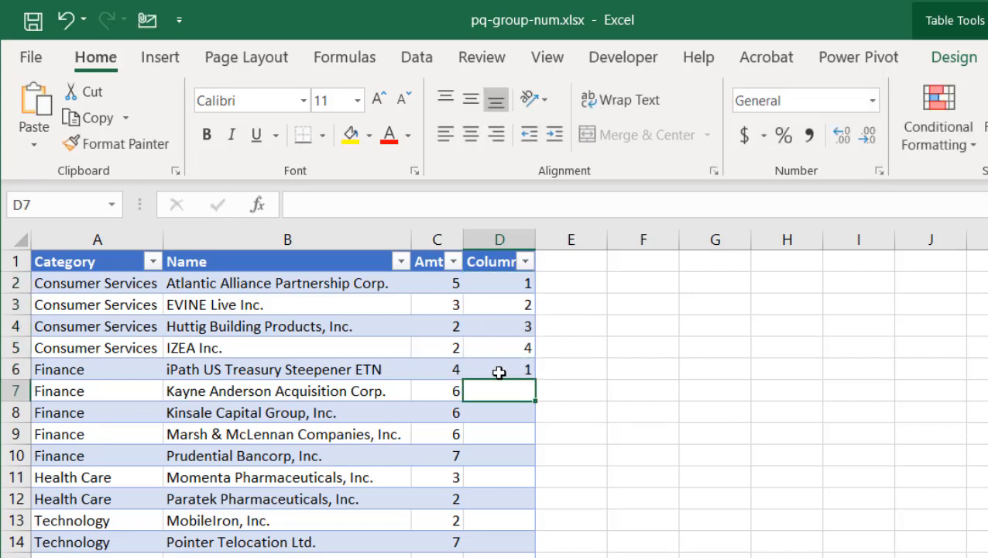
click(527, 371)
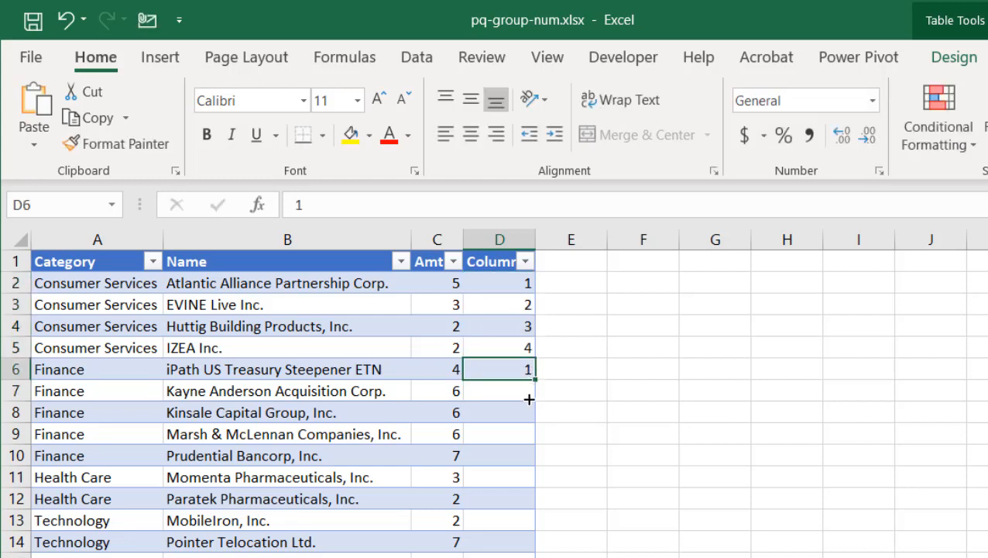
drag(529, 399, 528, 461)
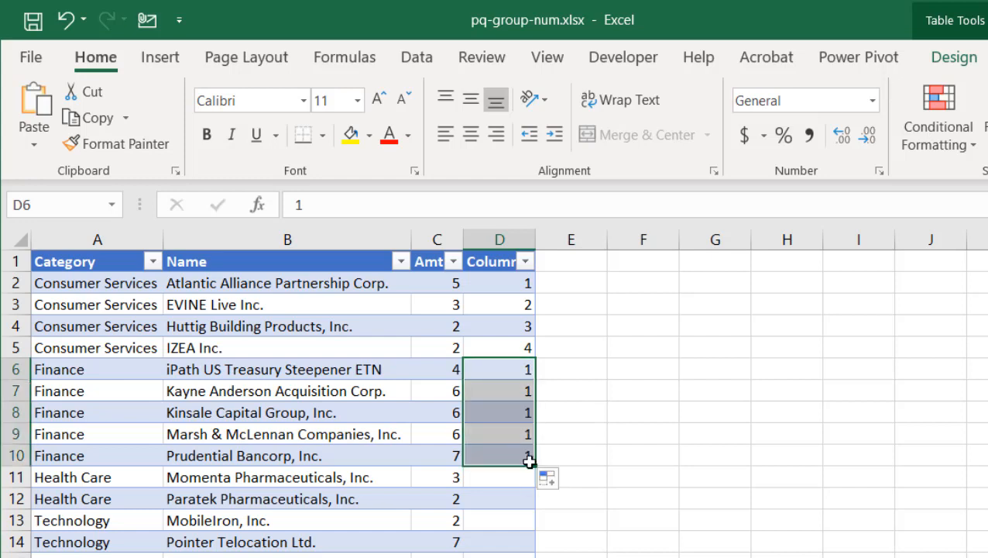
click(551, 479)
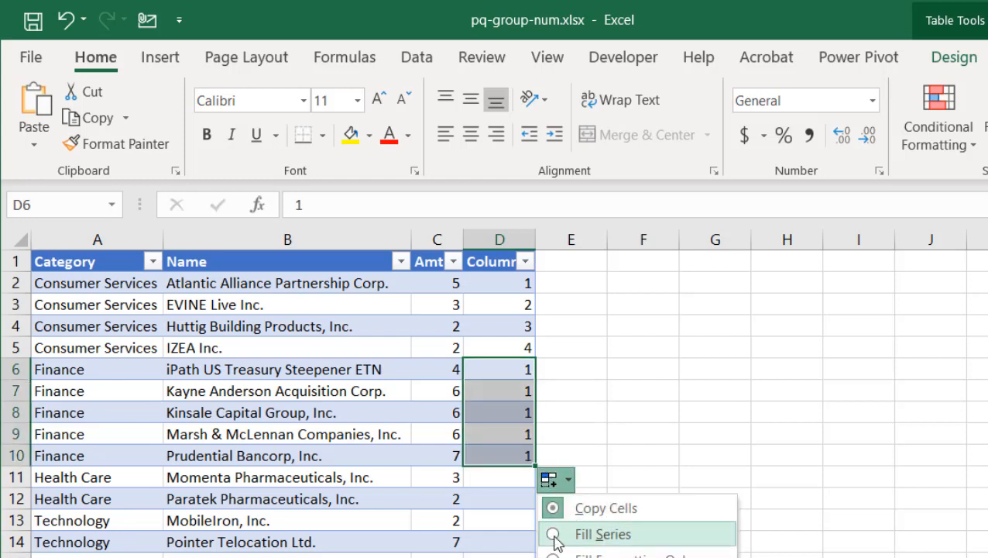
click(554, 535)
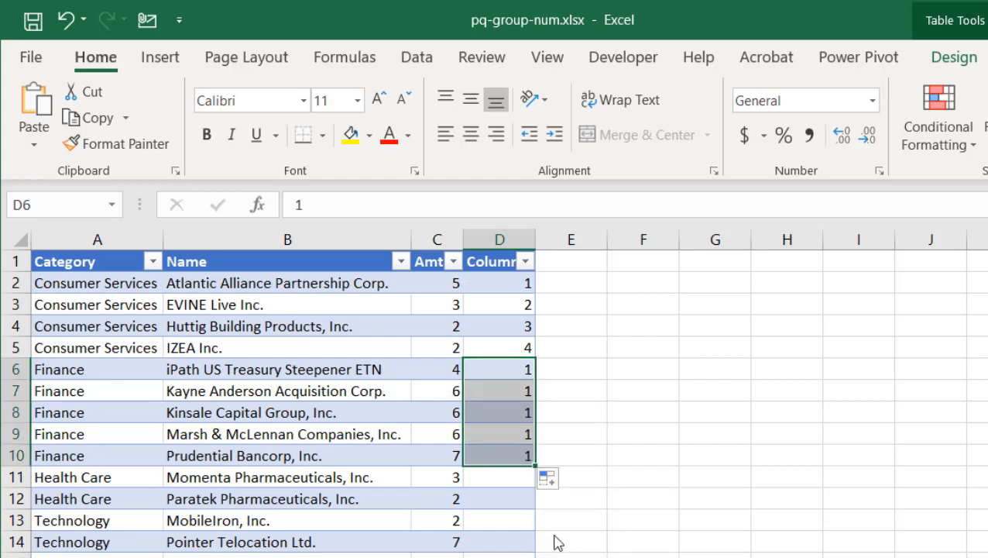
- Number the two Health Care rows by entering 1 and 2 in D11:D12
click(503, 482)
text(1)
key(Return)
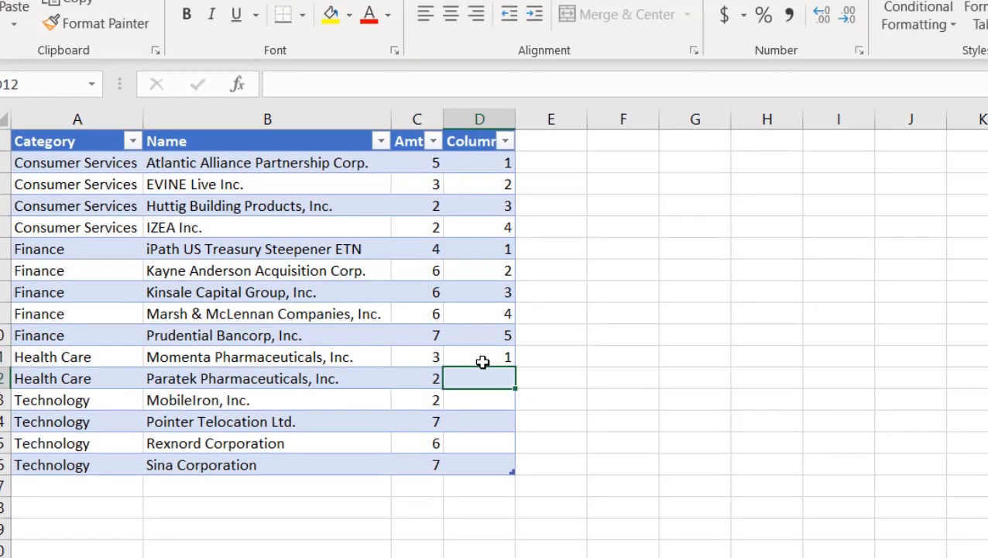
text(2)
key(Return)
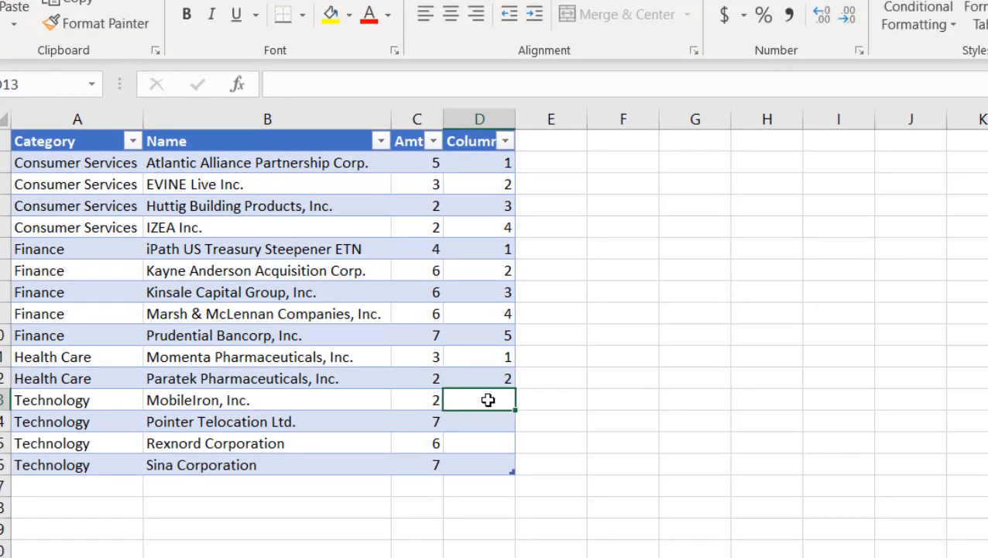
- Number the Technology rows 1 to 4 in D13:D16 by entering 1 and 2 and extending the series
text(1)
key(Return)
text(2)
key(Return)
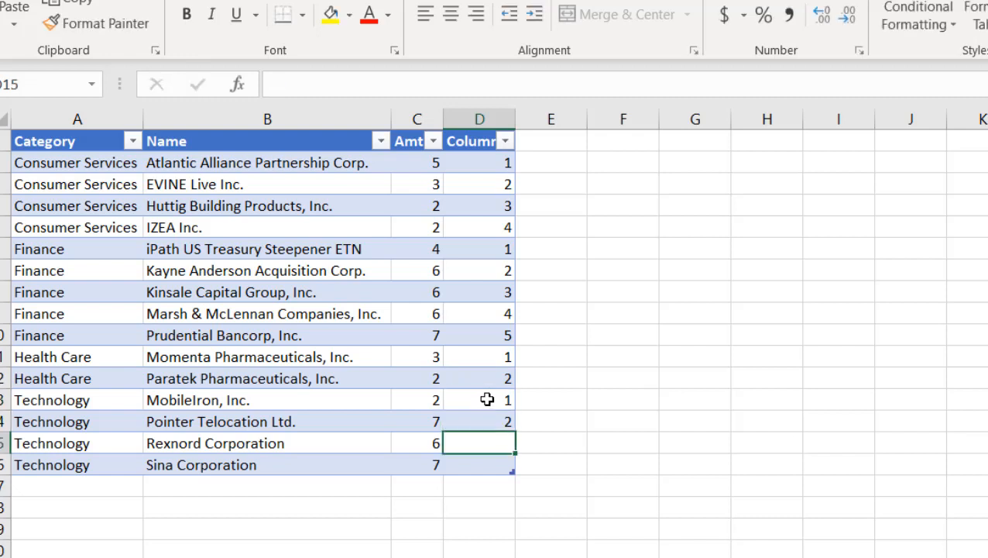
drag(481, 401, 508, 471)
click(534, 557)
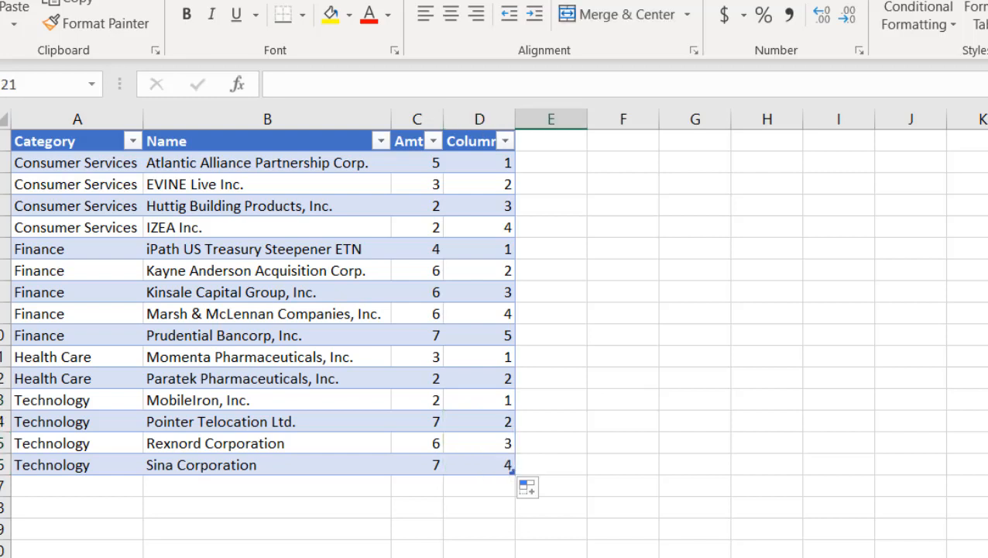
- Delete the manually numbered column D from the sheet
click(481, 118)
right_click(481, 117)
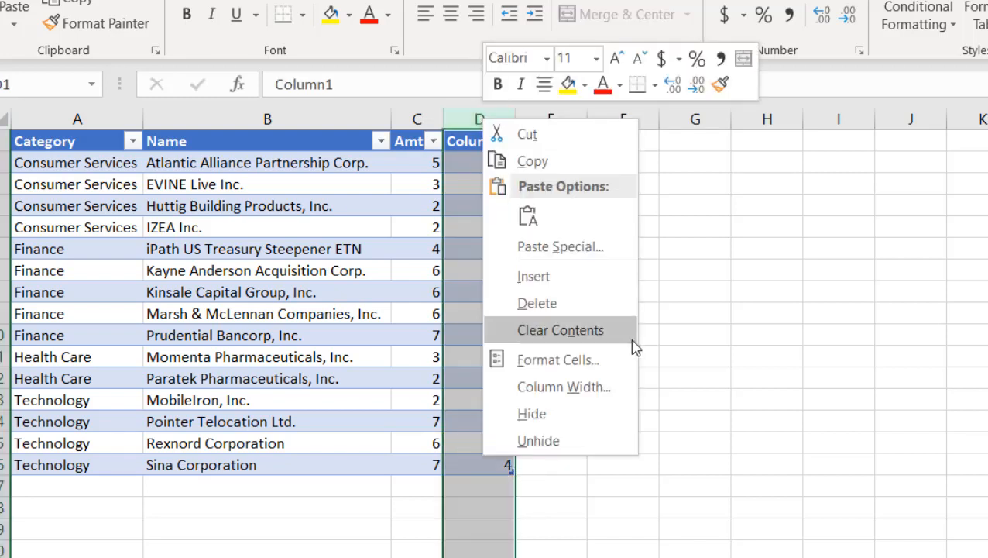
click(624, 310)
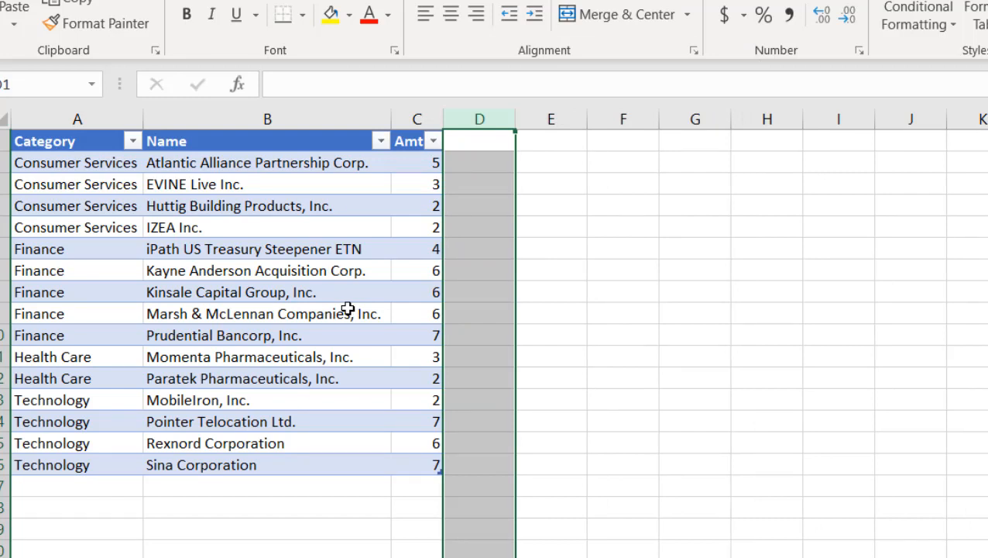
- Load the Category, Name and Amt table into the Power Query Editor as a query from the table range
click(217, 299)
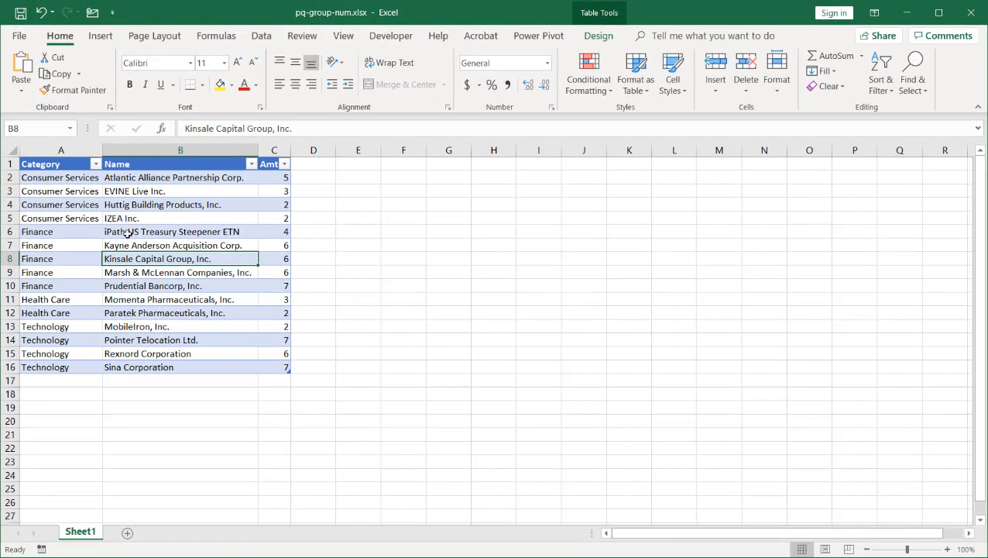
click(101, 36)
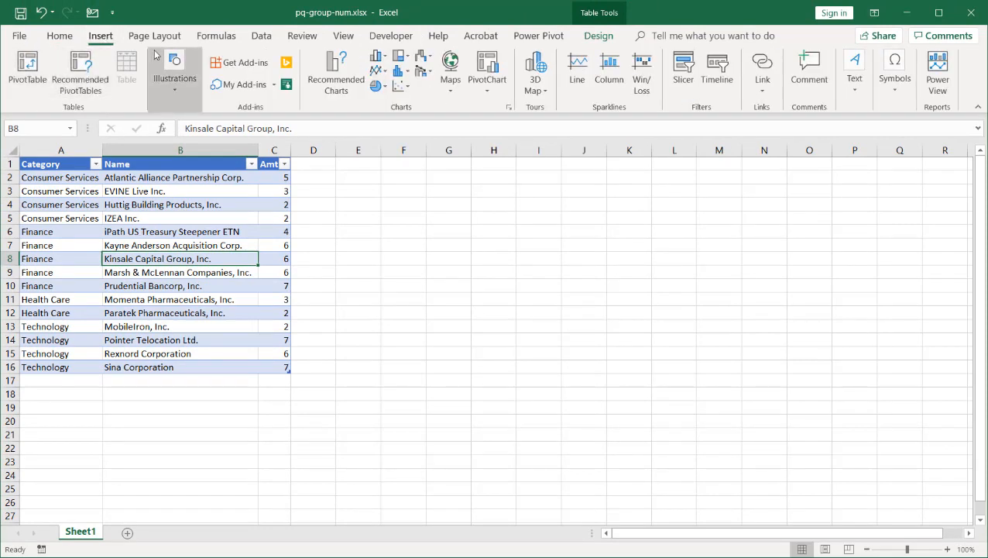
click(181, 218)
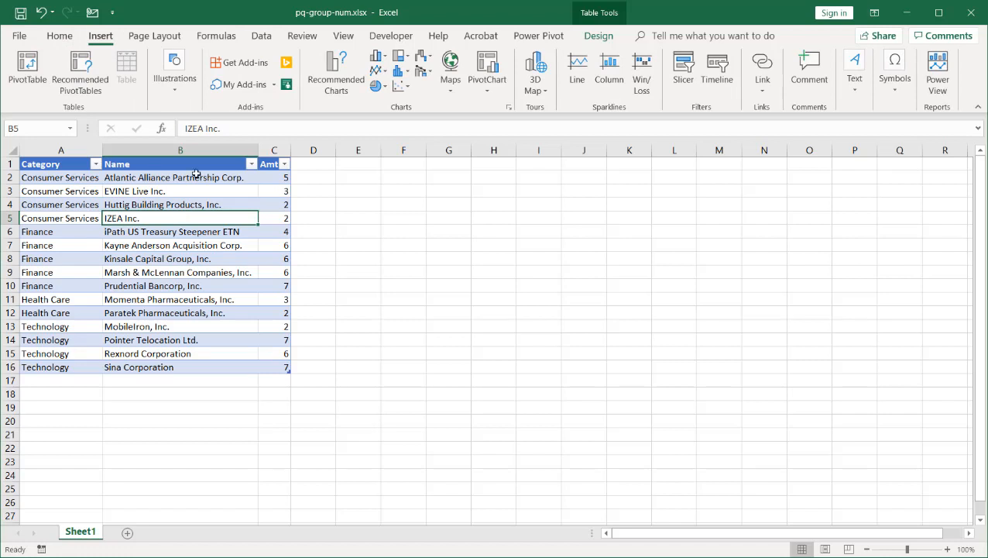
click(267, 40)
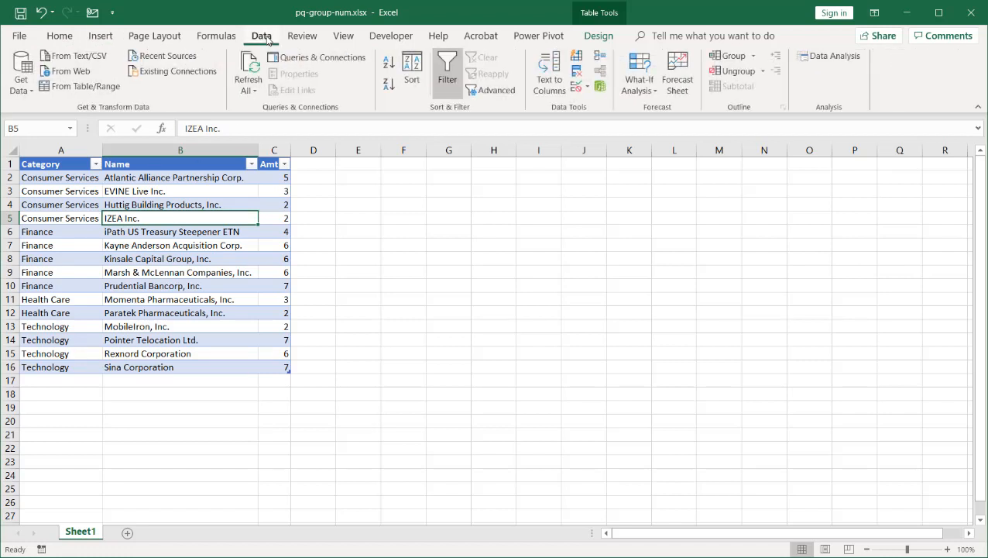
click(75, 91)
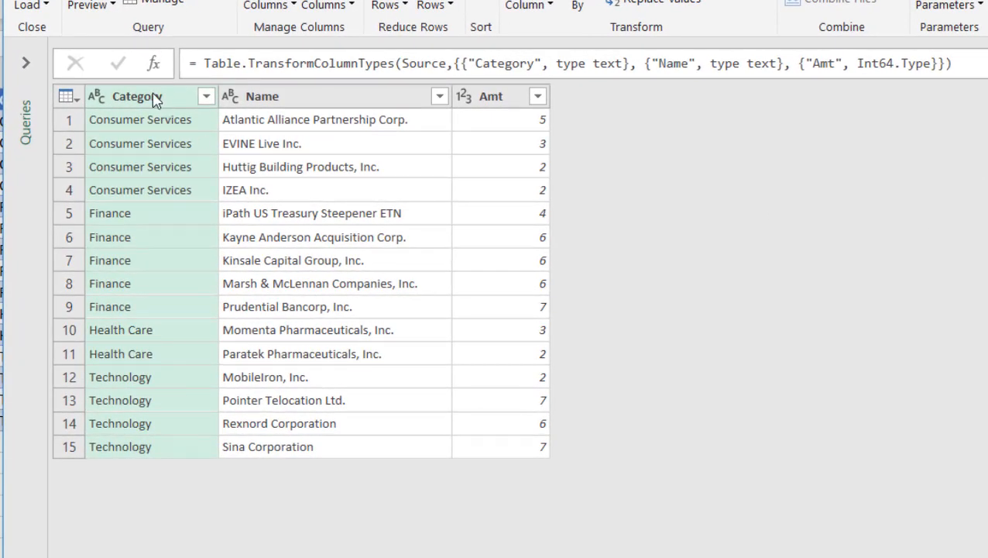
- Group the query by Category into a new column named Count using the All Rows operation
right_click(153, 99)
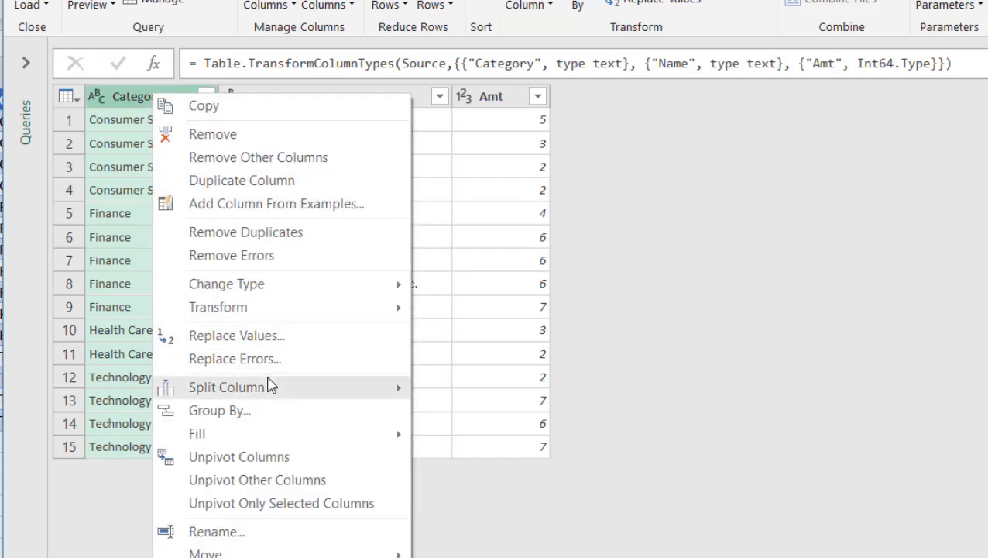
key(Escape)
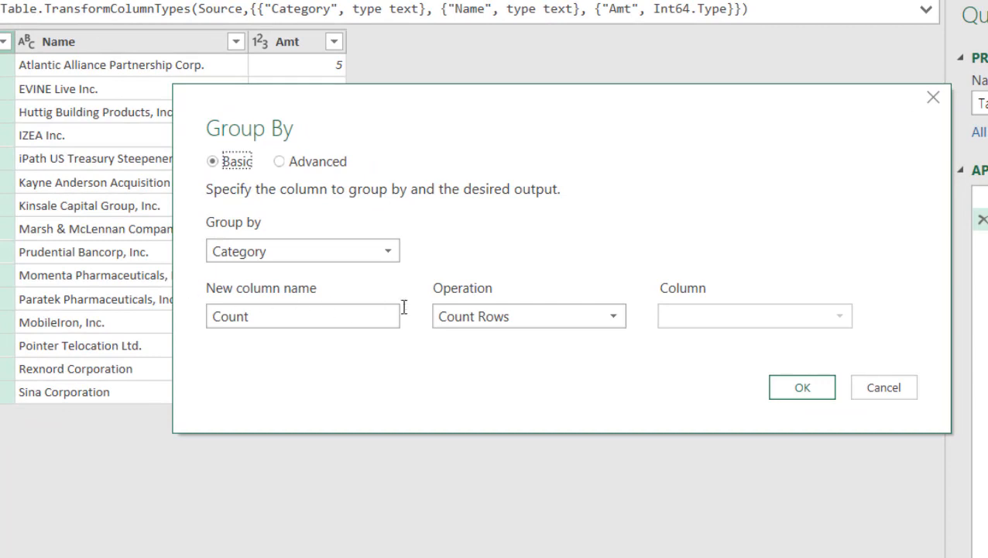
click(520, 326)
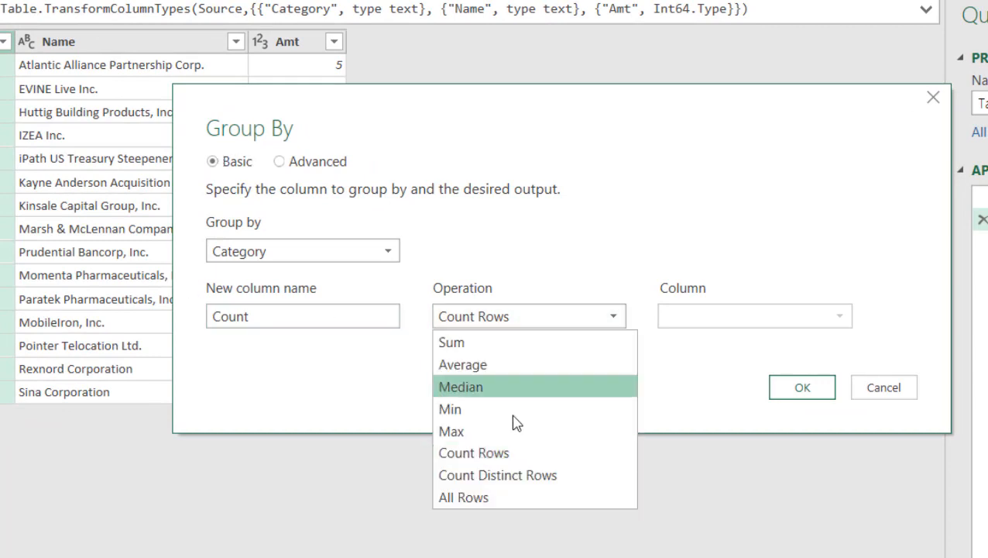
click(490, 499)
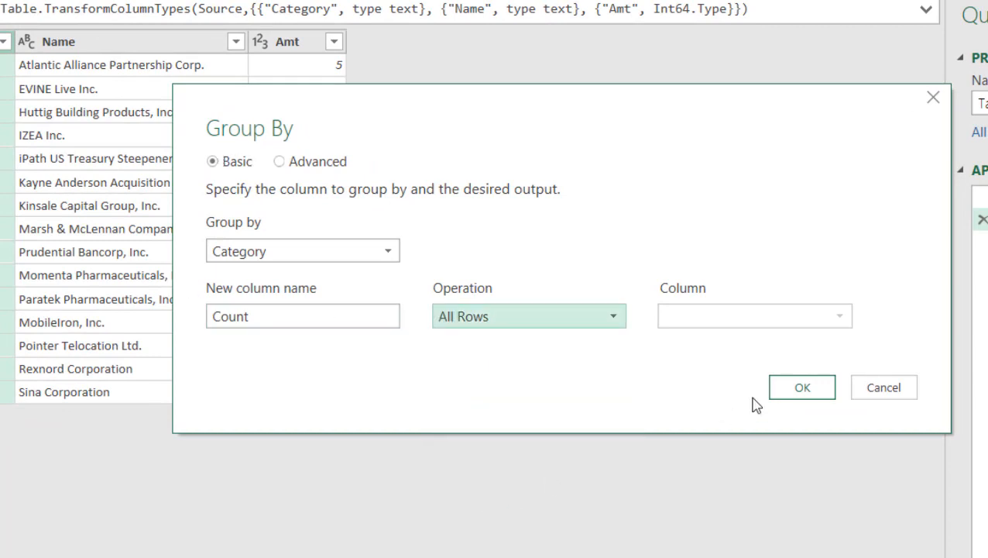
click(814, 388)
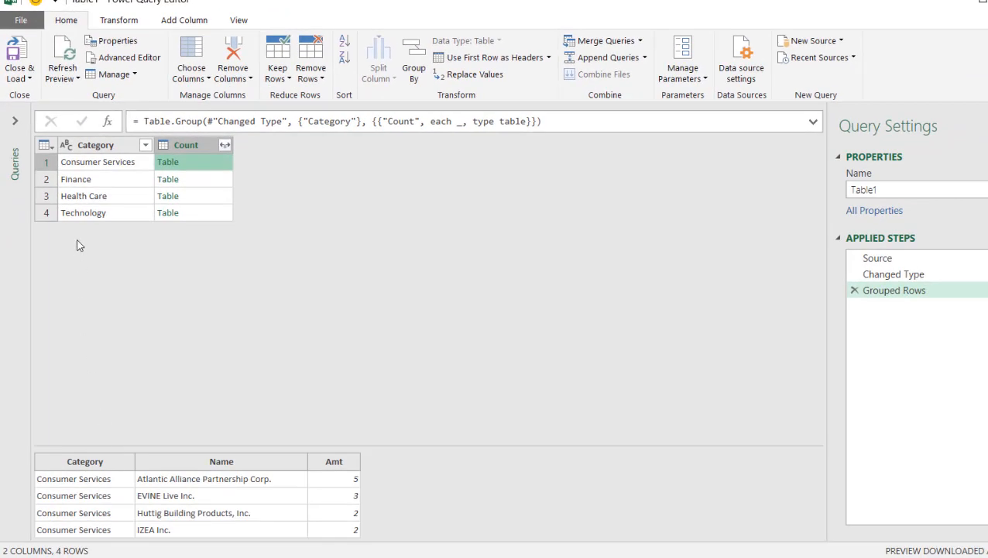
- Preview the nested tables in the Count column for Finance, Health Care and Consumer Services
click(209, 182)
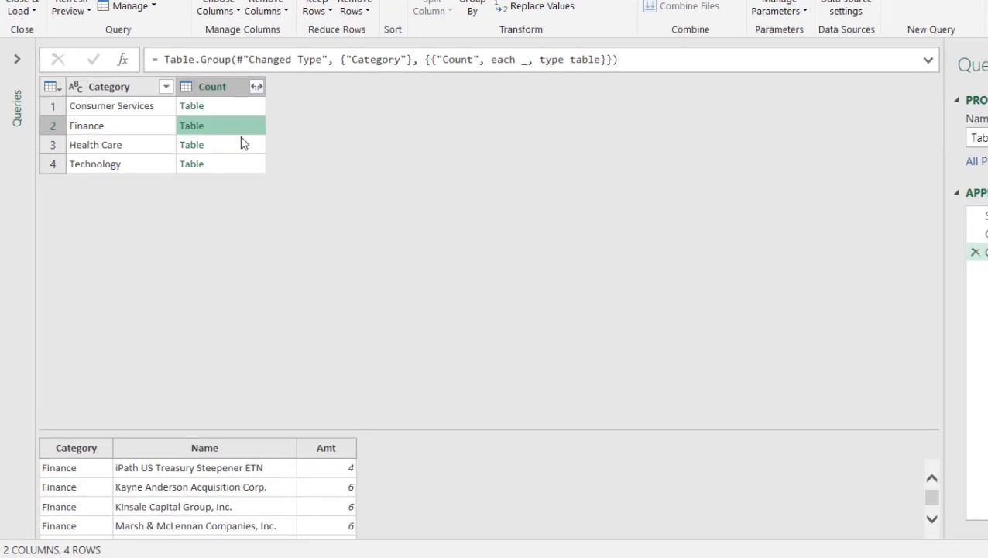
click(207, 196)
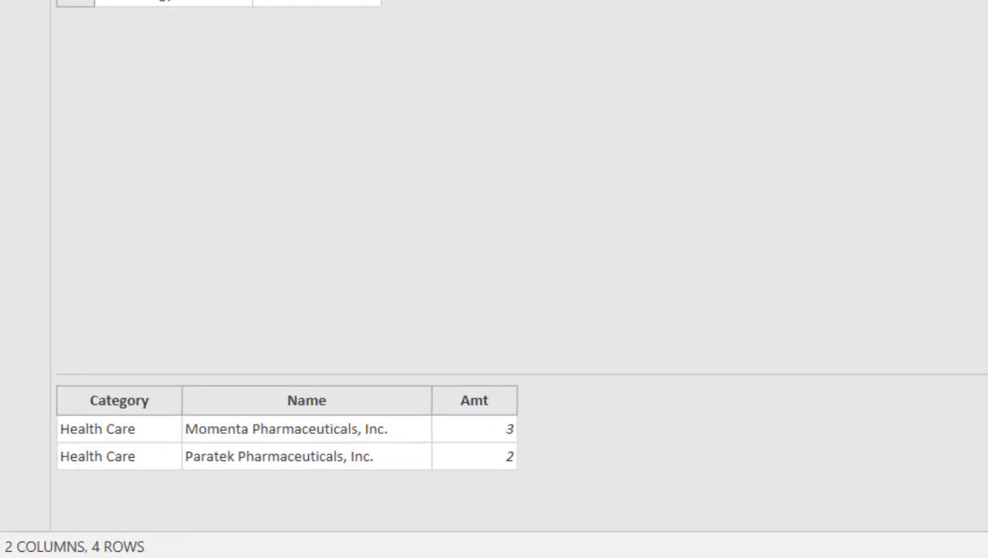
click(241, 93)
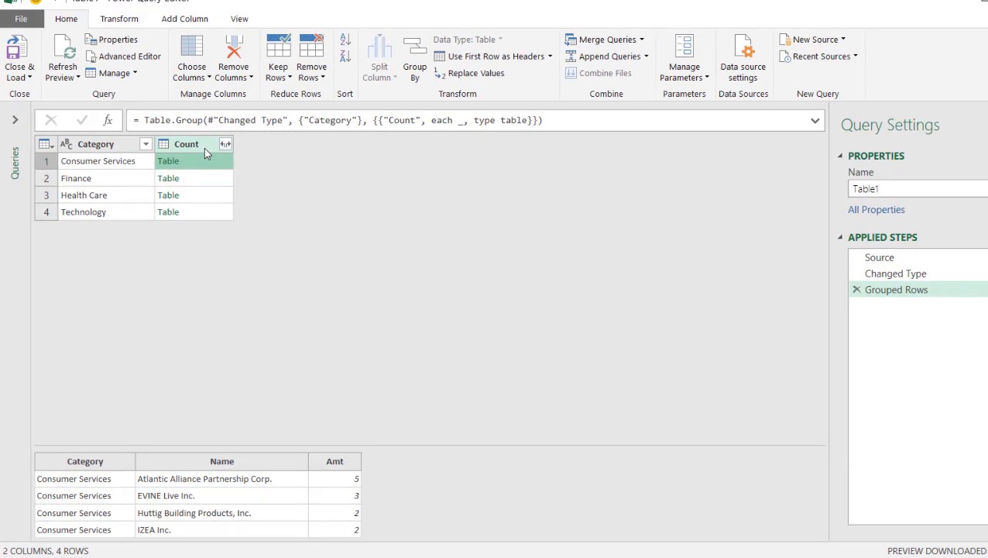
- Add an index column starting from 1 to the grouped query
click(203, 148)
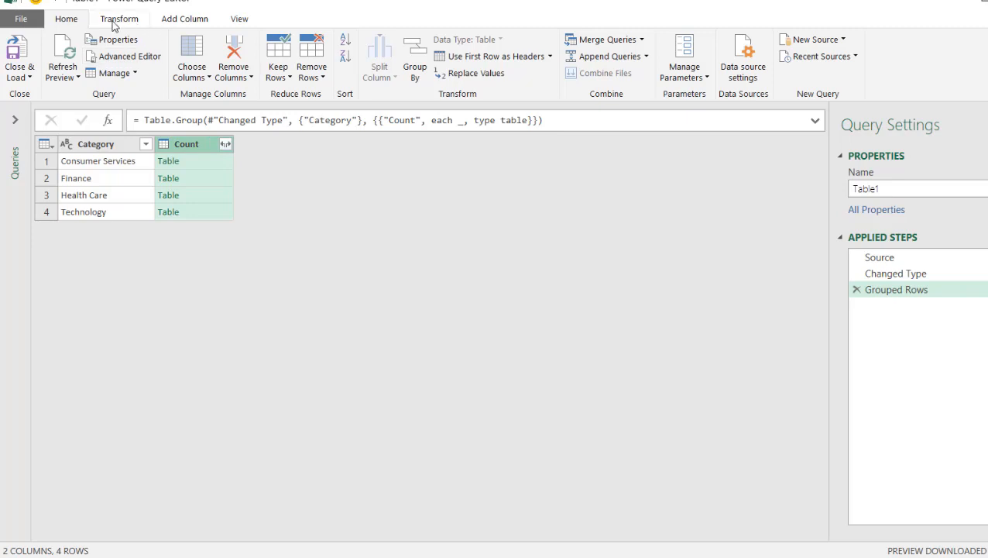
click(186, 21)
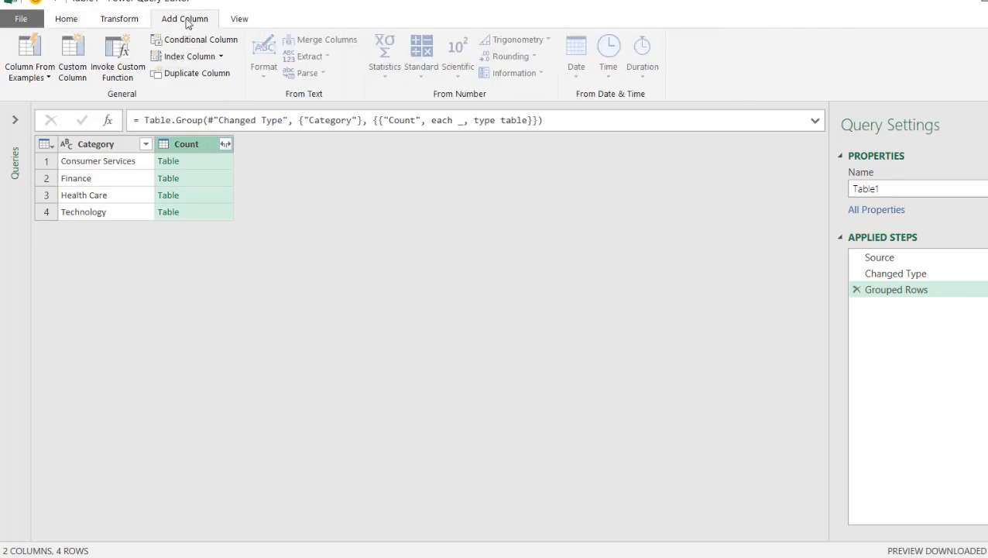
click(222, 58)
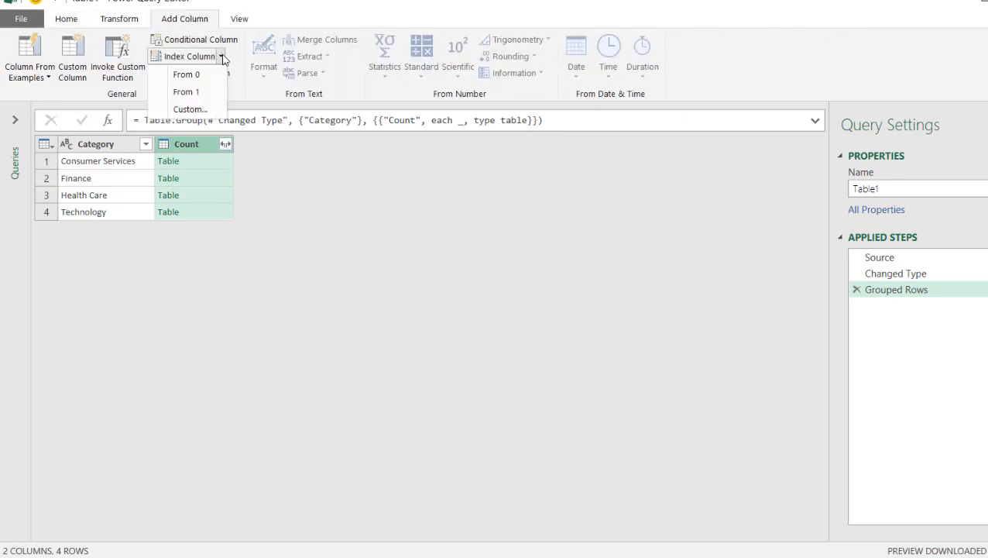
click(196, 92)
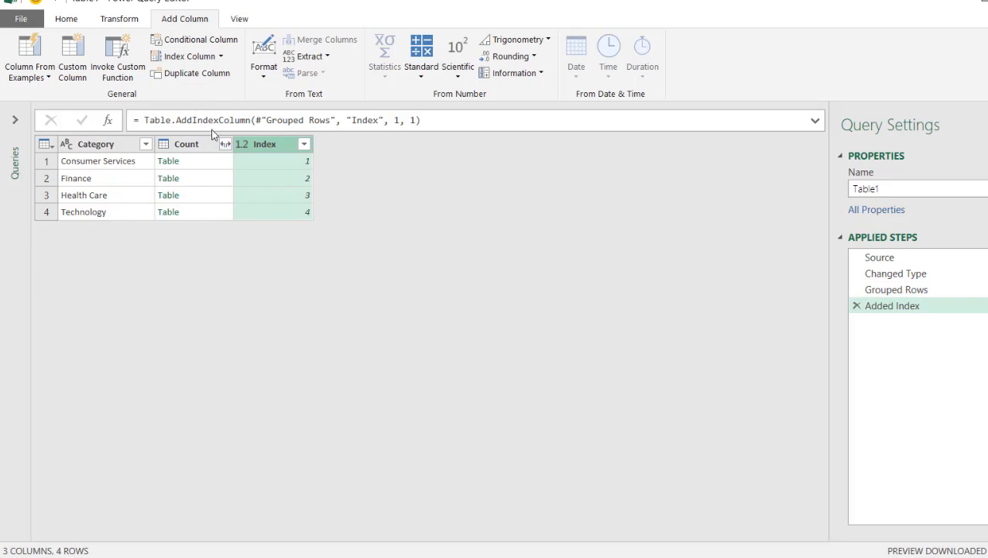
- Copy the Table.AddIndexColumn formula of the Added Index step, then delete that step from the query
drag(428, 122, 99, 120)
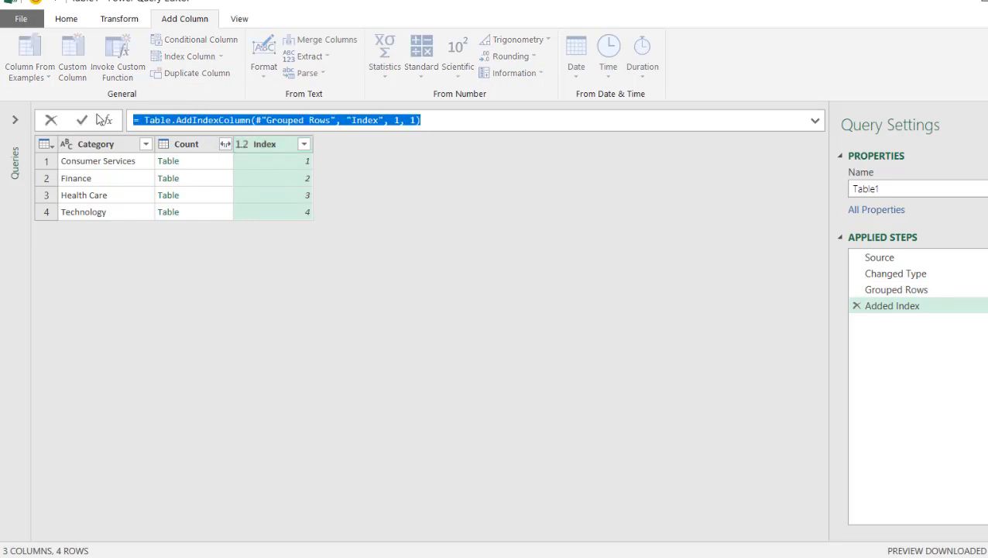
key(ctrl+c)
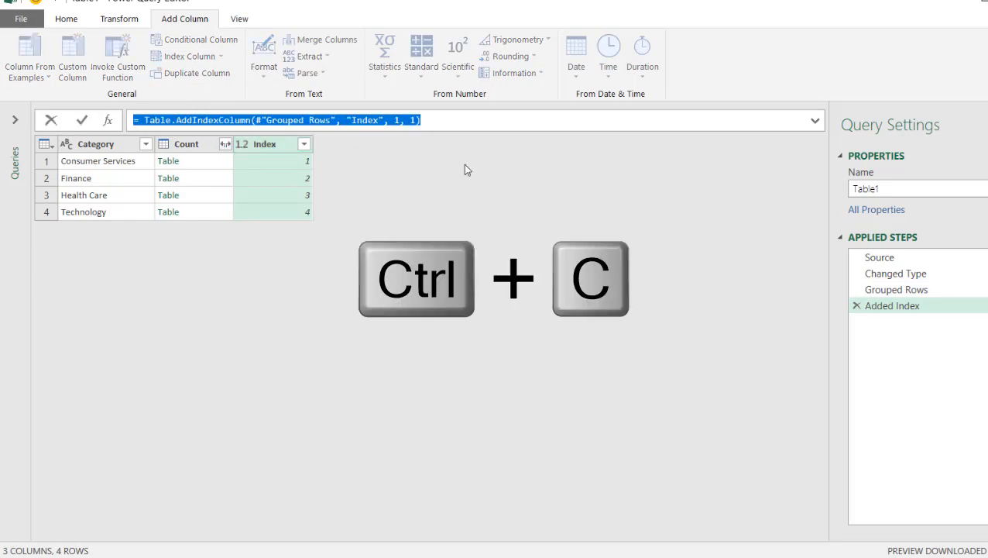
click(857, 308)
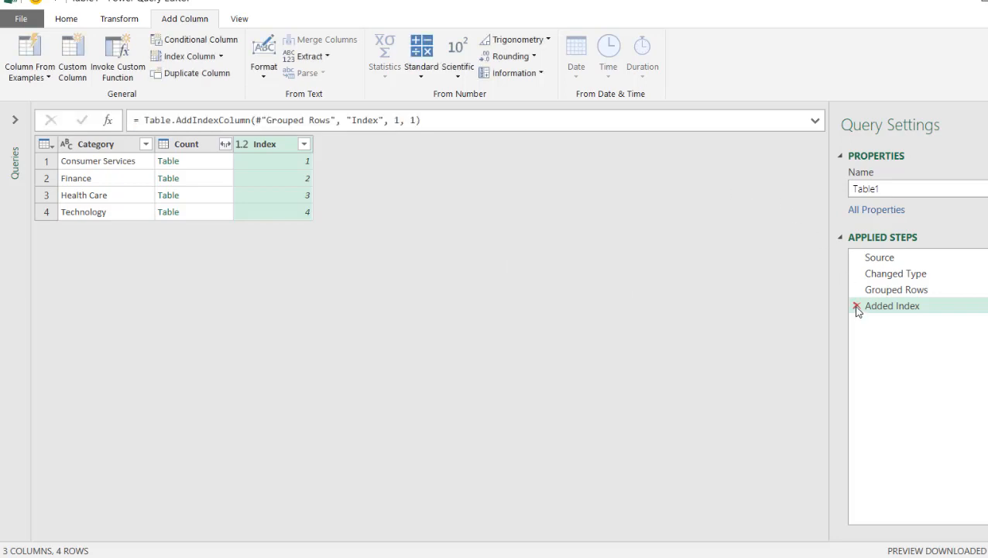
click(857, 306)
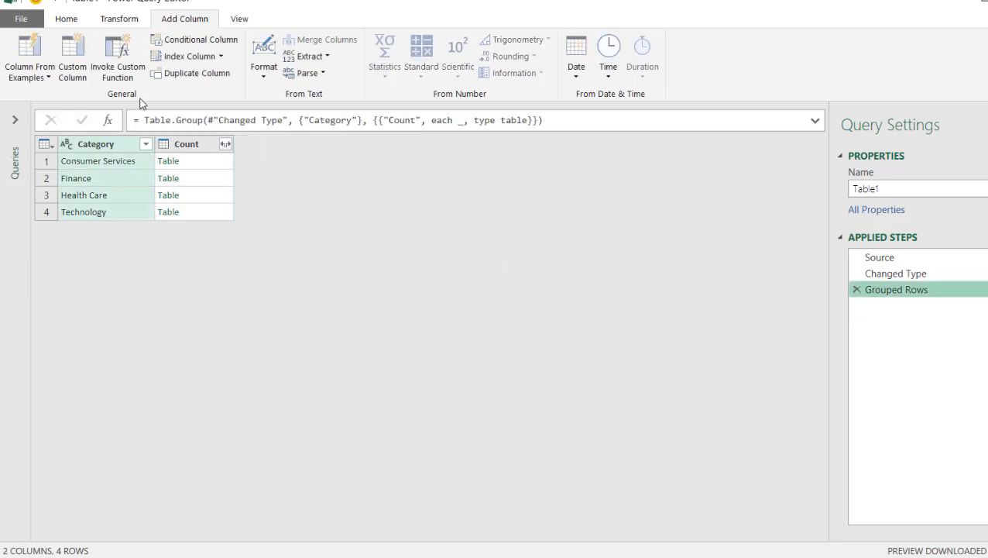
- Begin a custom column using the copied Table.AddIndexColumn formula and remove its #"Grouped Rows" argument
click(72, 46)
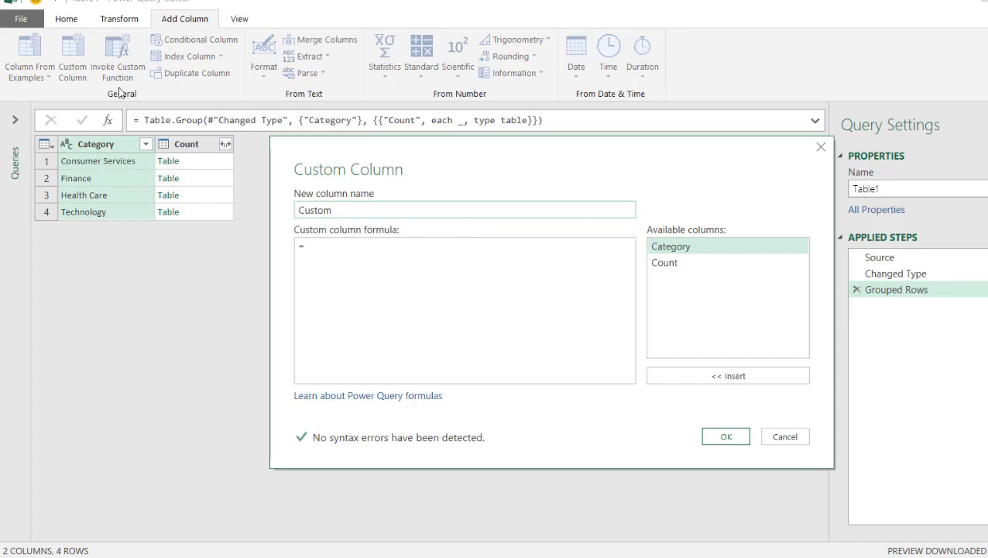
key(ctrl+v)
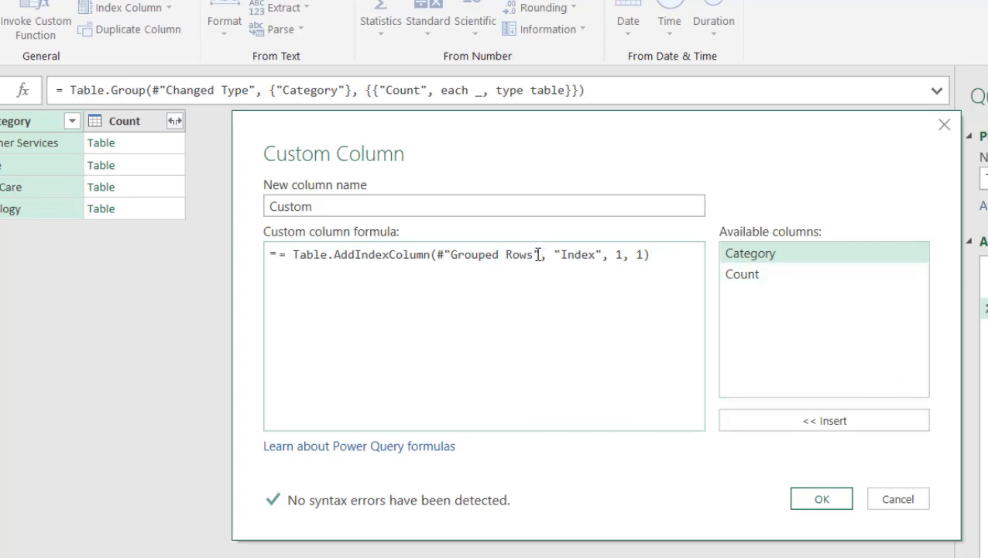
key(BackSpace)
key(BackSpace)
key(BackSpace)
key(BackSpace)
key(BackSpace)
key(BackSpace)
key(BackSpace)
key(BackSpace)
key(BackSpace)
key(BackSpace)
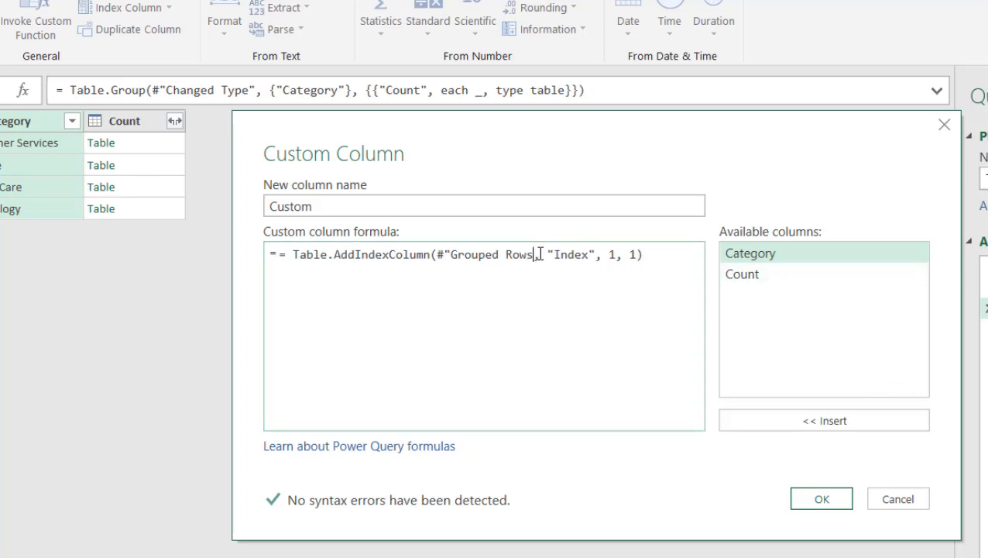
key(BackSpace)
key(BackSpace)
key(BackSpace)
key(BackSpace)
key(BackSpace)
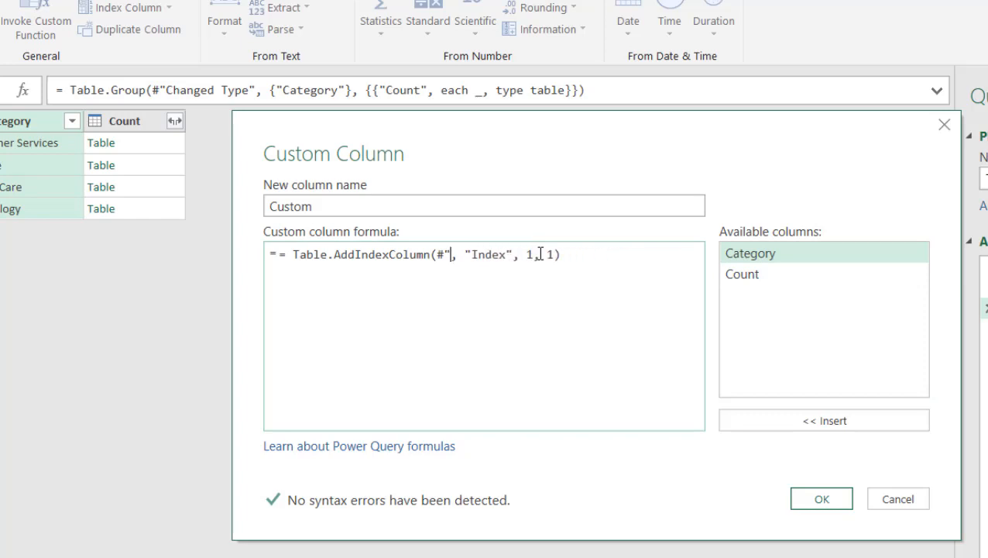
- Insert [Count] as the formula's table argument before "Index", 1, 1 and create the custom column
click(745, 277)
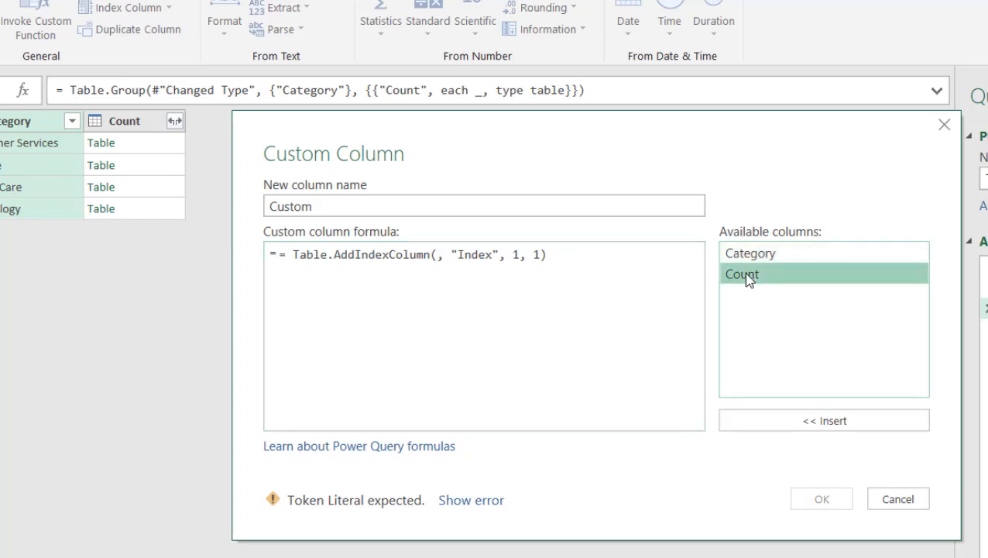
double_click(743, 272)
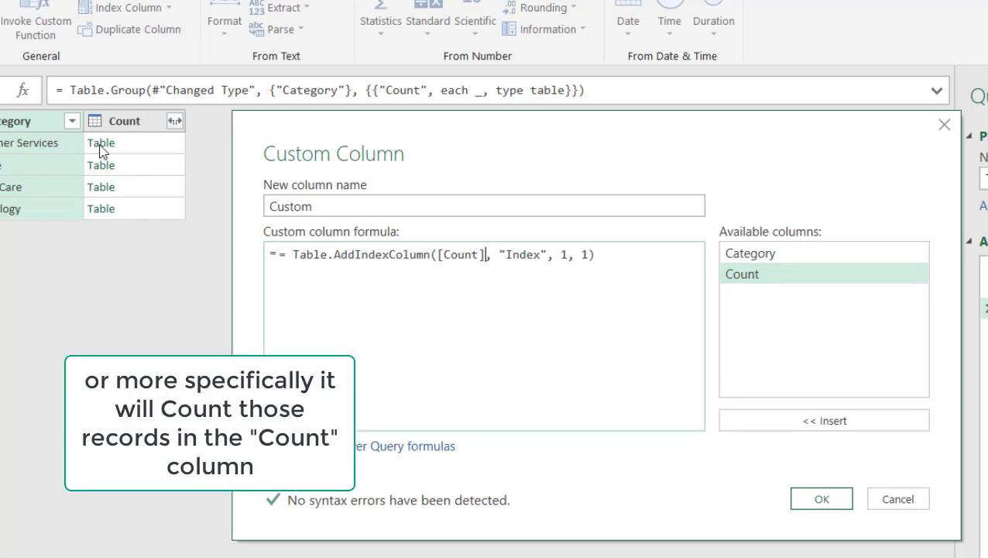
click(837, 500)
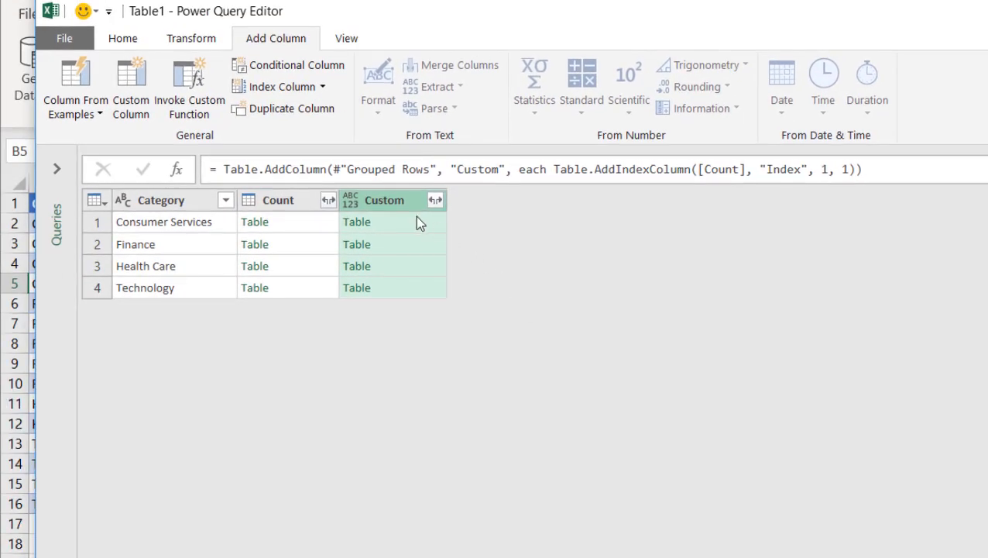
- Preview the indexed nested tables in the Custom column for Consumer Services, Finance and Health Care
click(416, 219)
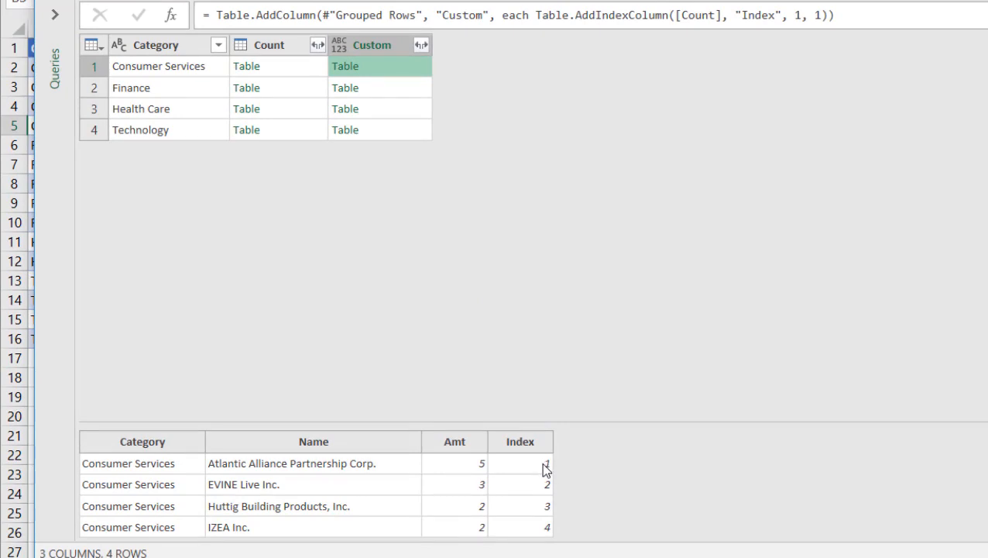
click(385, 89)
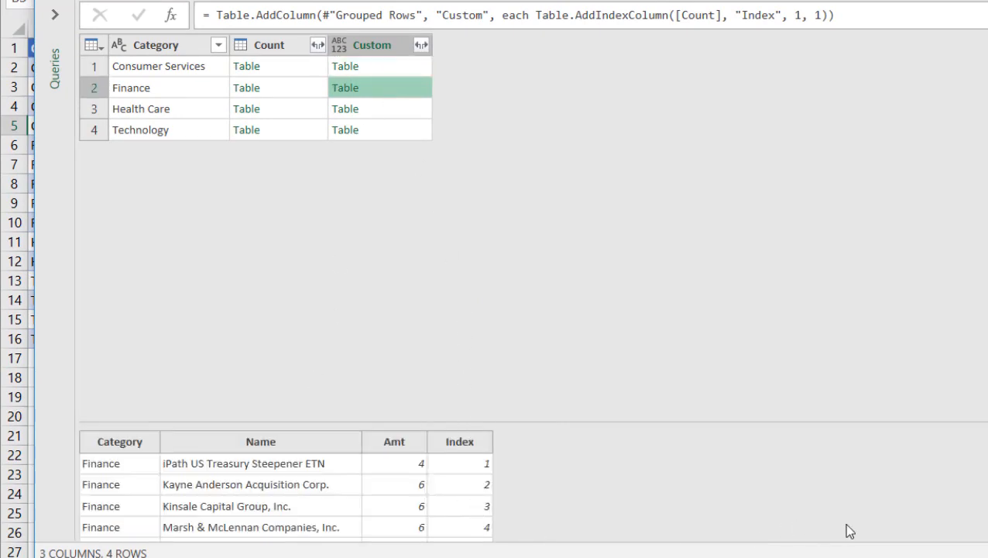
scroll(806, 496, down, 1)
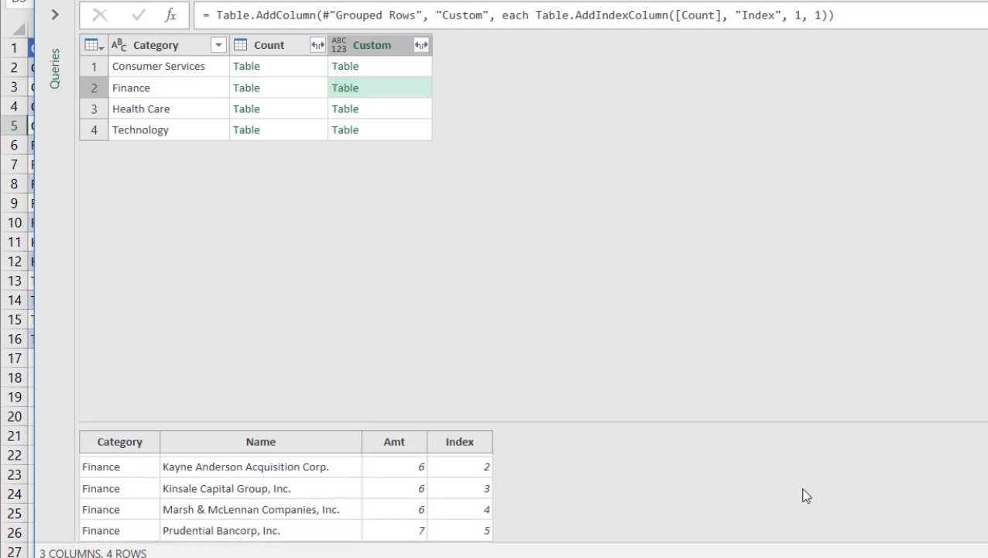
click(405, 116)
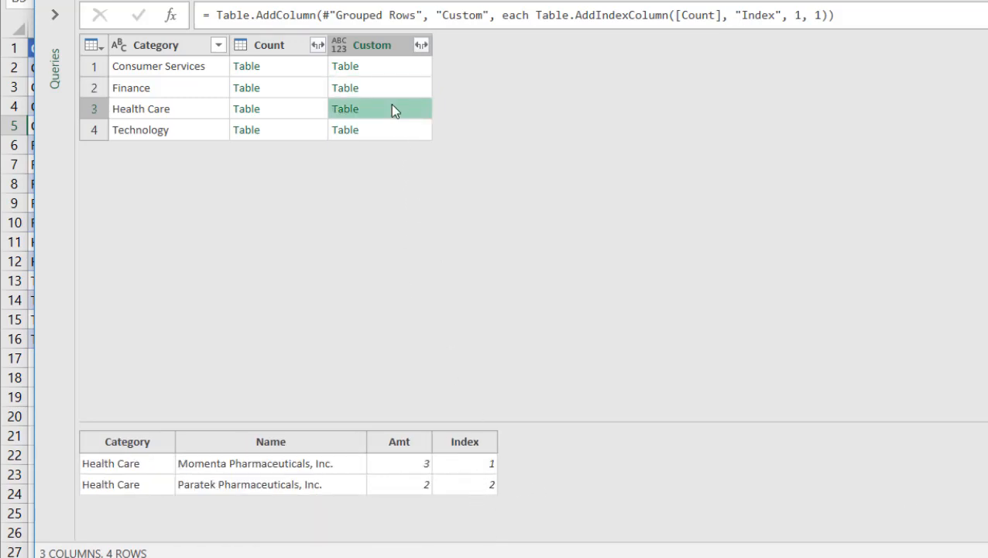
- Keep only the Custom column and expand it into Category, Name, Amt and Index without the original column name as prefix
right_click(372, 46)
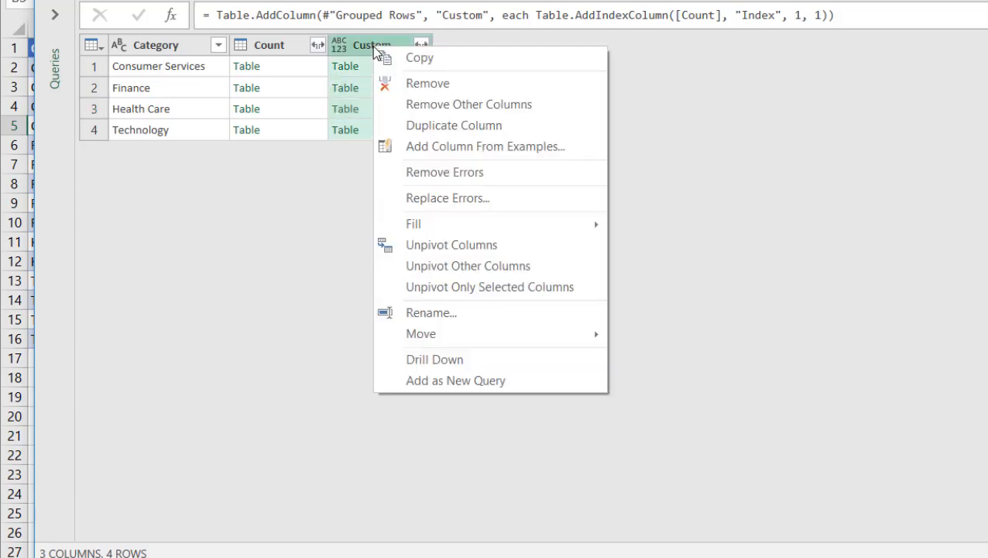
click(441, 108)
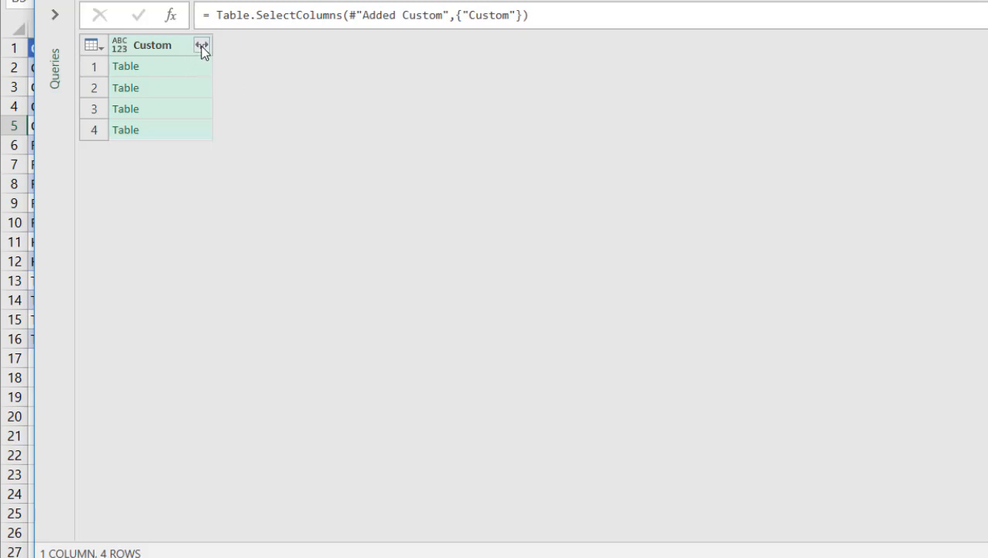
click(201, 45)
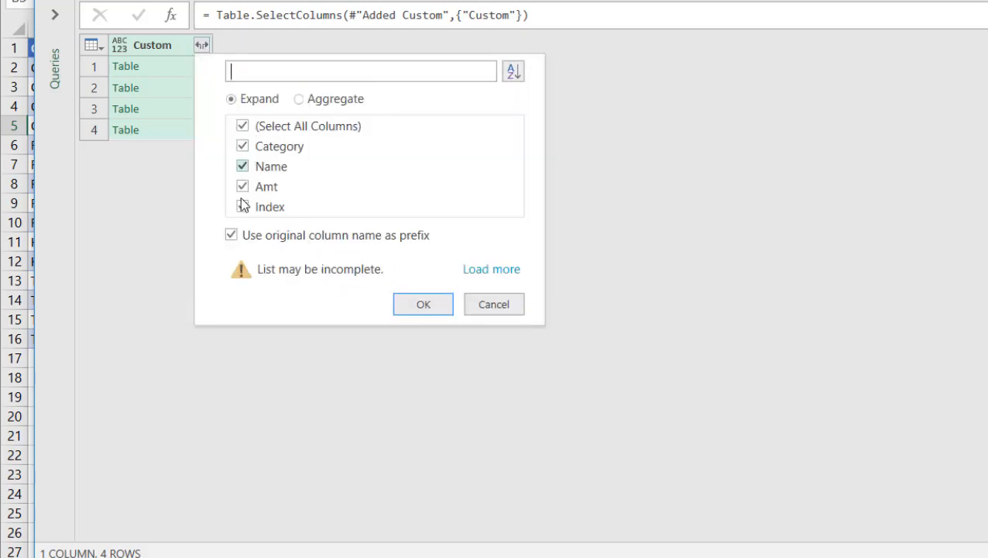
click(232, 234)
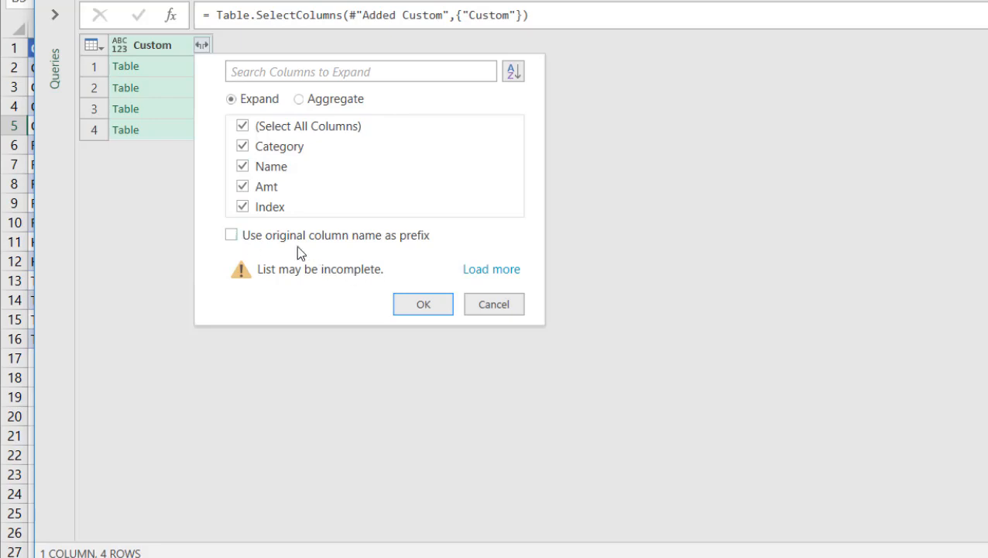
click(423, 304)
click(195, 67)
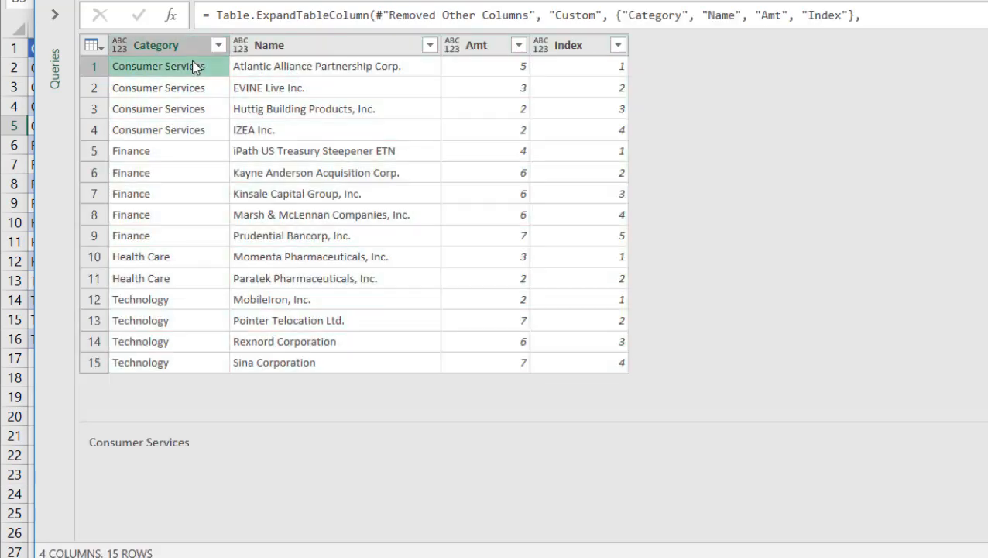
click(495, 69)
click(584, 68)
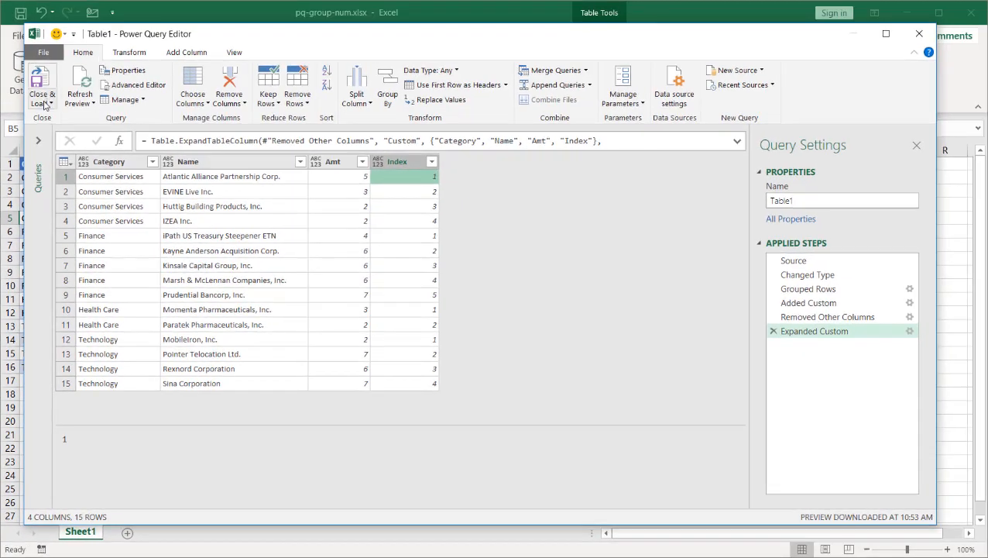
- Close the query editor and load the result as a table into the existing worksheet at Sheet1 cell F1
click(45, 105)
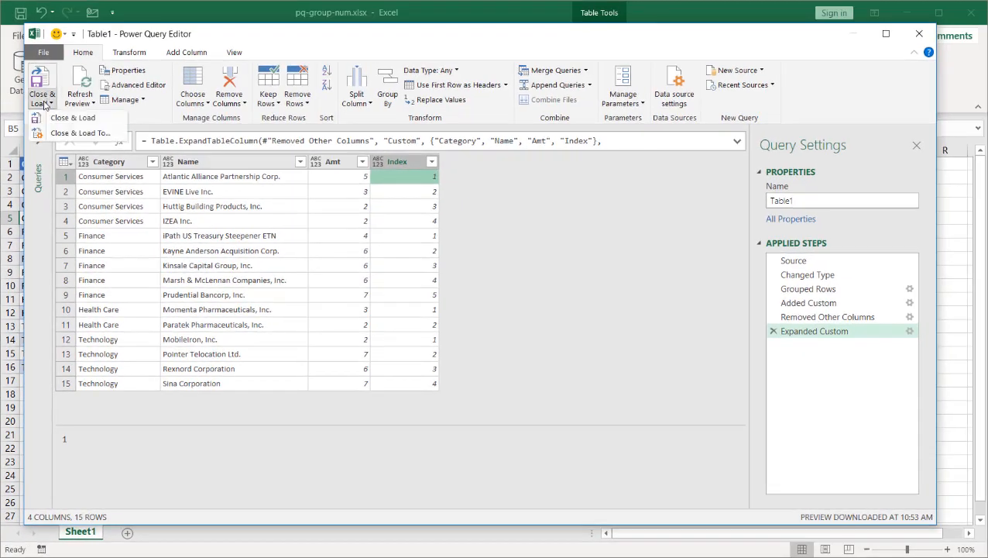
click(69, 135)
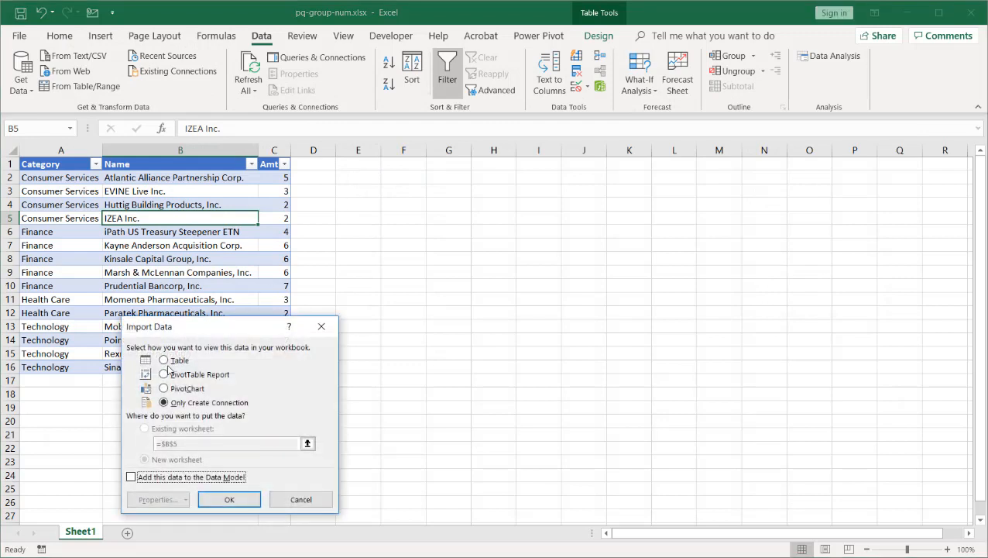
click(165, 361)
click(145, 429)
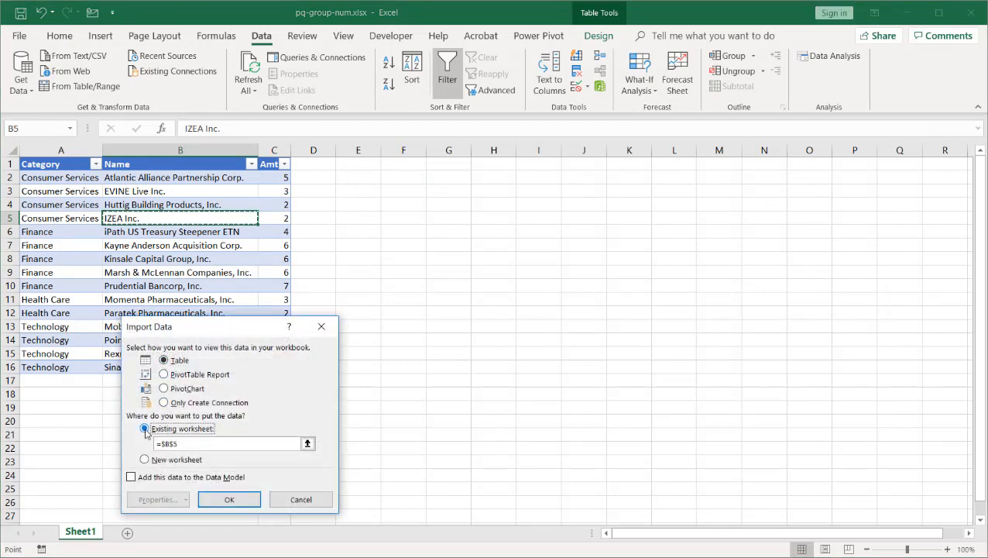
click(307, 443)
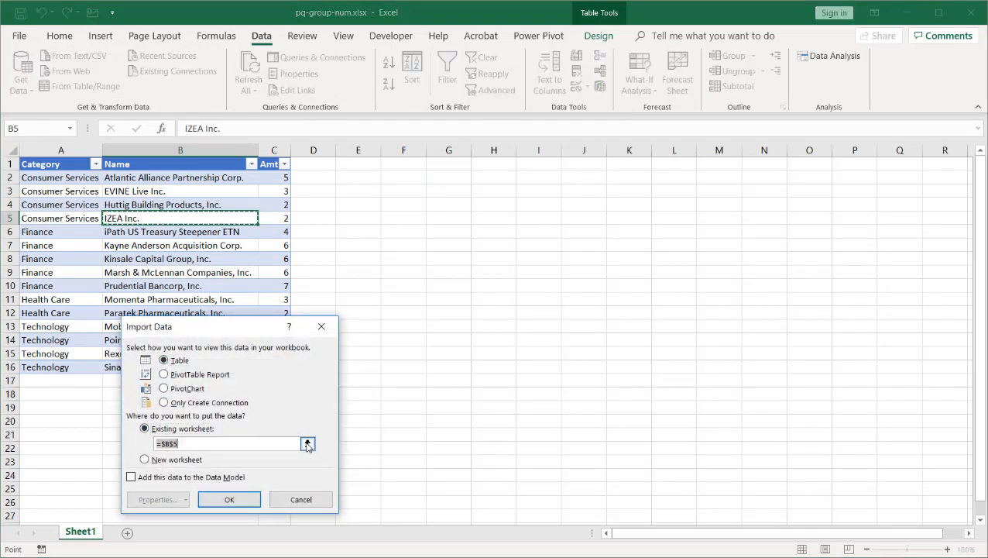
click(408, 163)
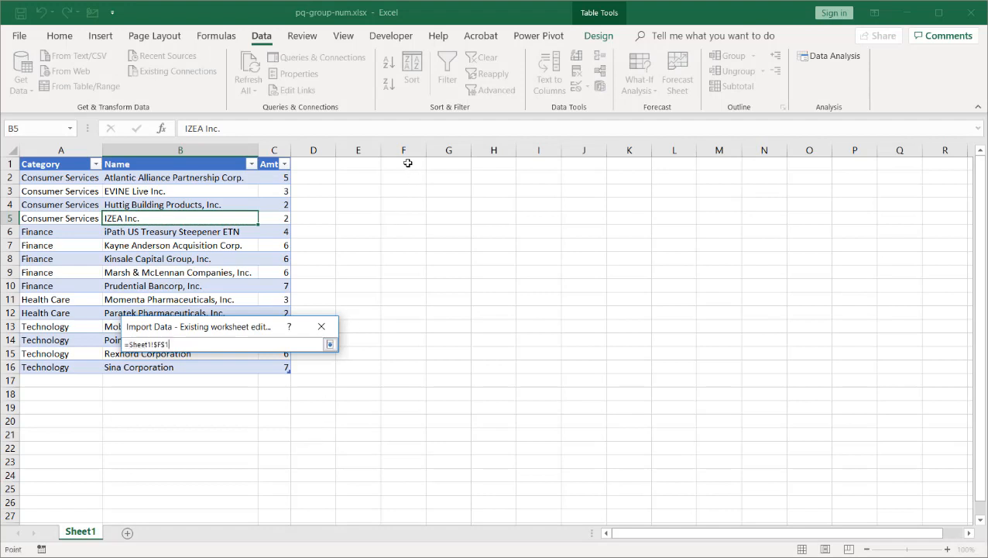
key(Return)
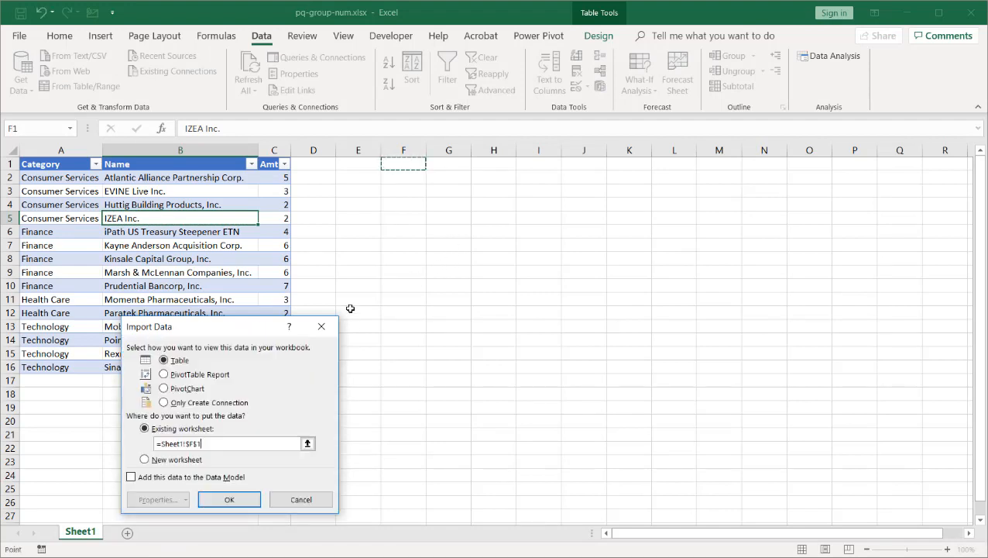
click(225, 504)
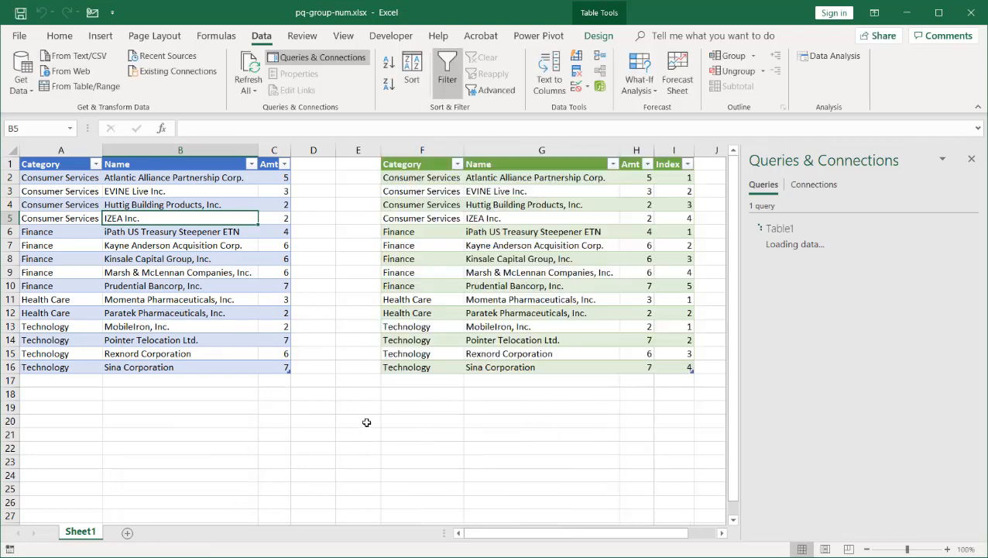
- Check the Index numbering of each category in the loaded table against its Category column
drag(678, 177, 679, 236)
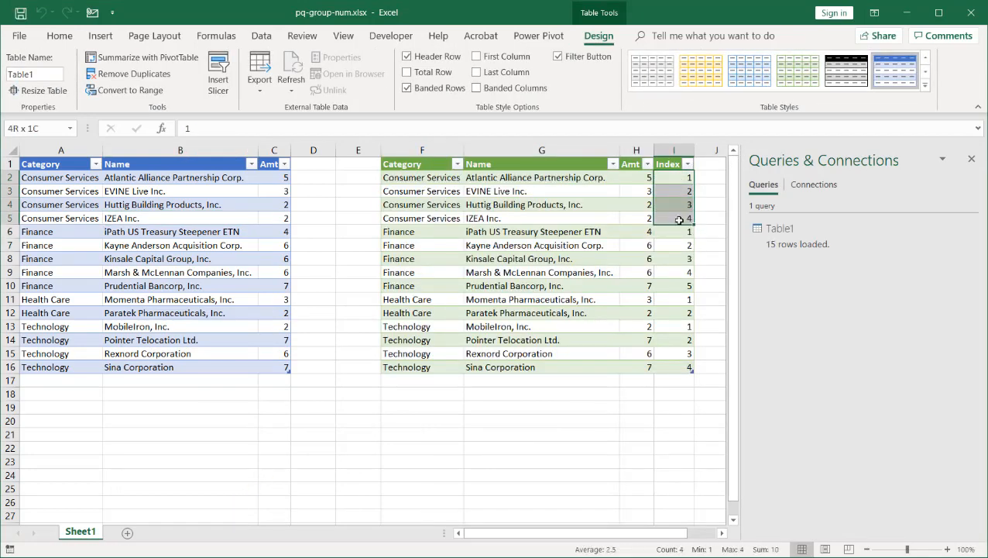
click(676, 232)
drag(676, 232, 672, 286)
click(668, 303)
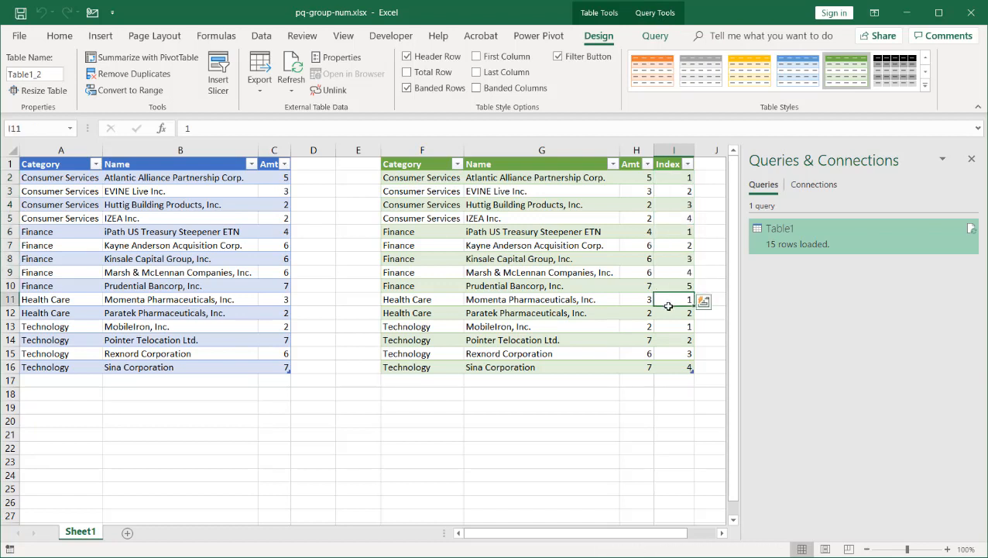
drag(667, 326, 678, 382)
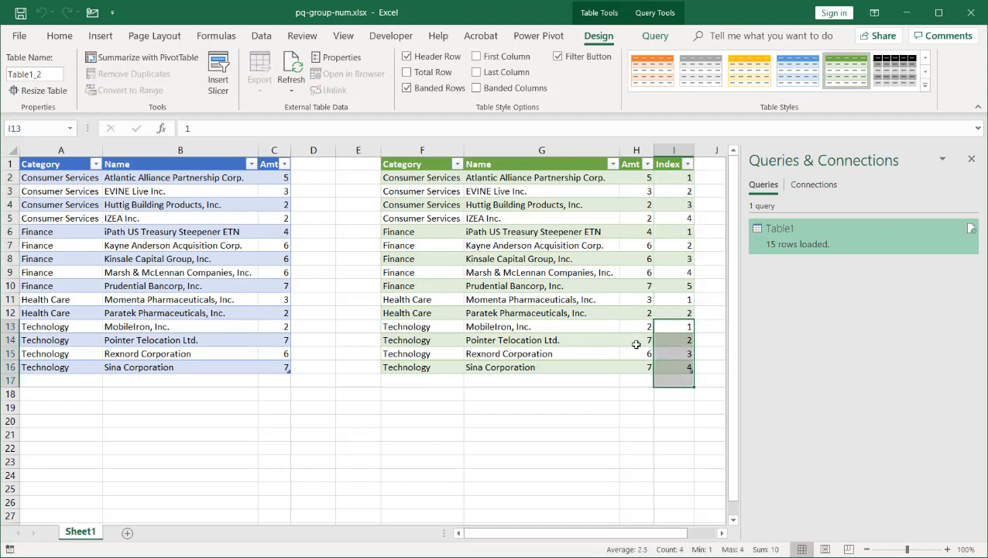
click(411, 147)
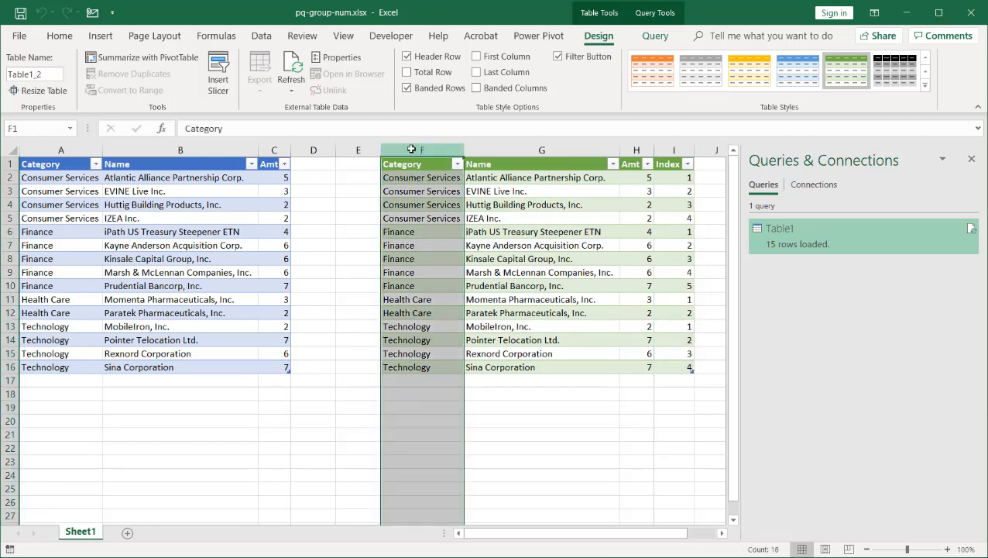
click(679, 149)
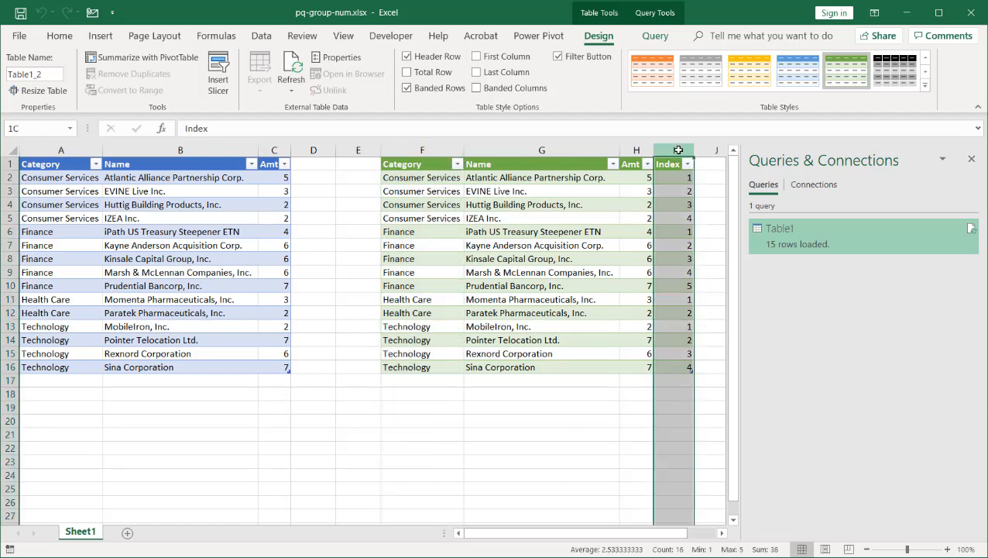
click(678, 241)
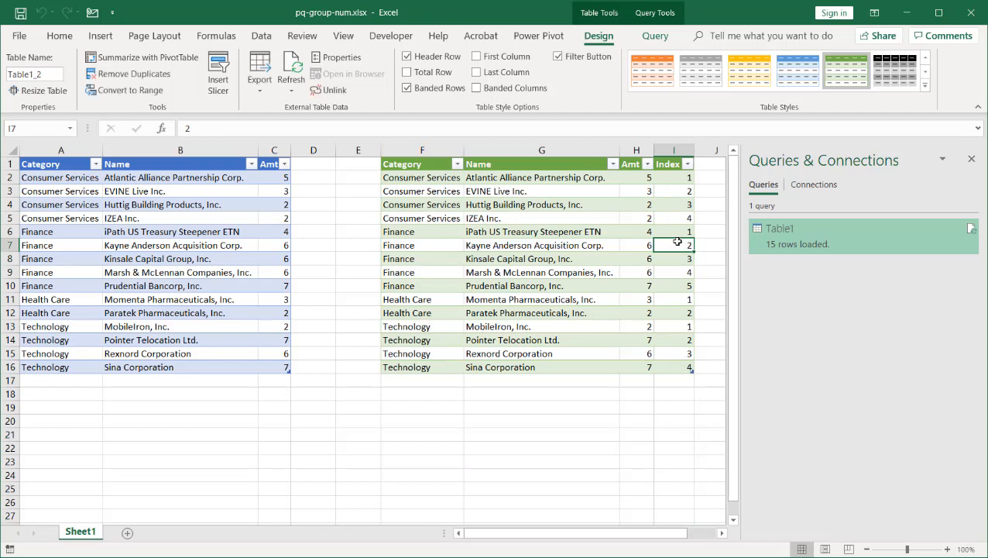